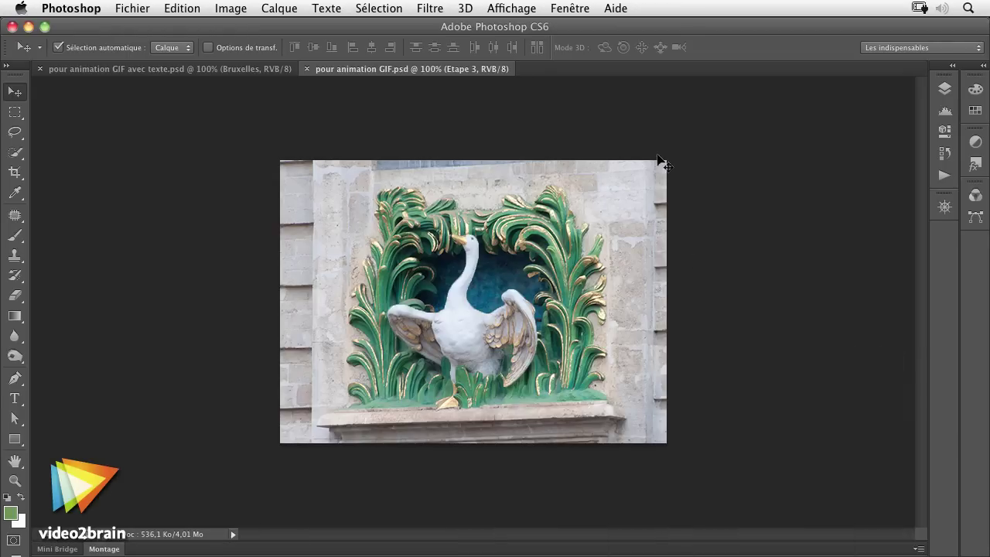
- Show the Montage panel, convert it to a video timeline, then revert to frame animation
left_click(570, 8)
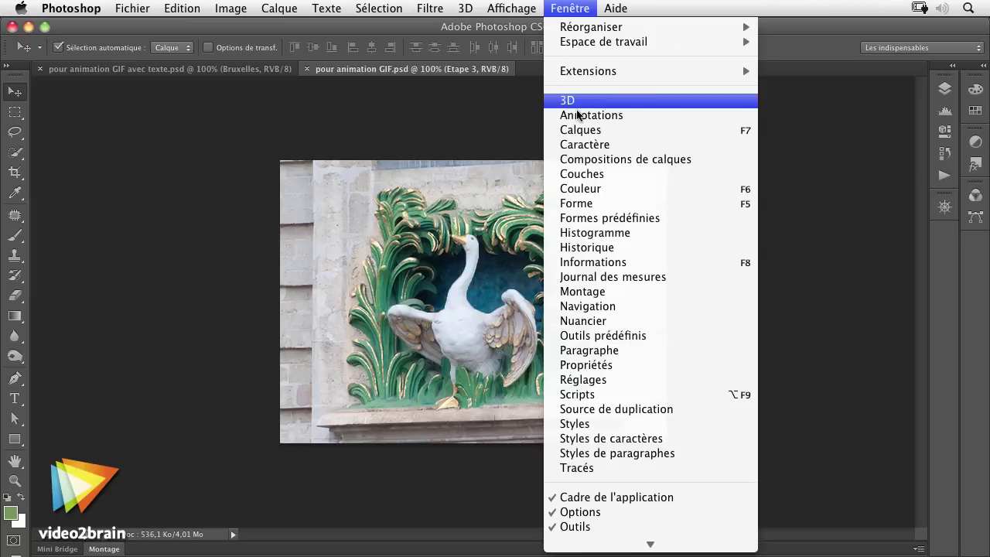
left_click(604, 292)
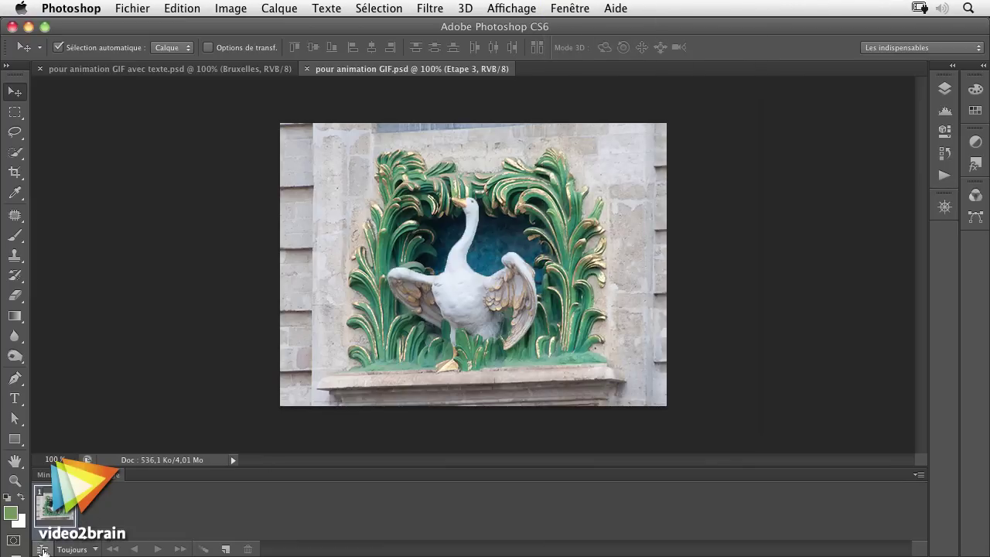
left_click(42, 549)
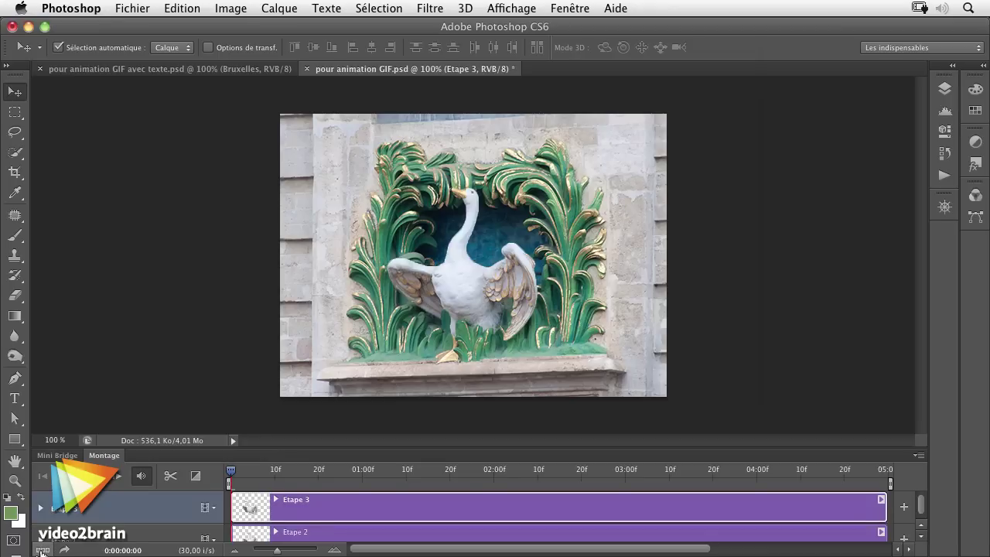
left_click(43, 550)
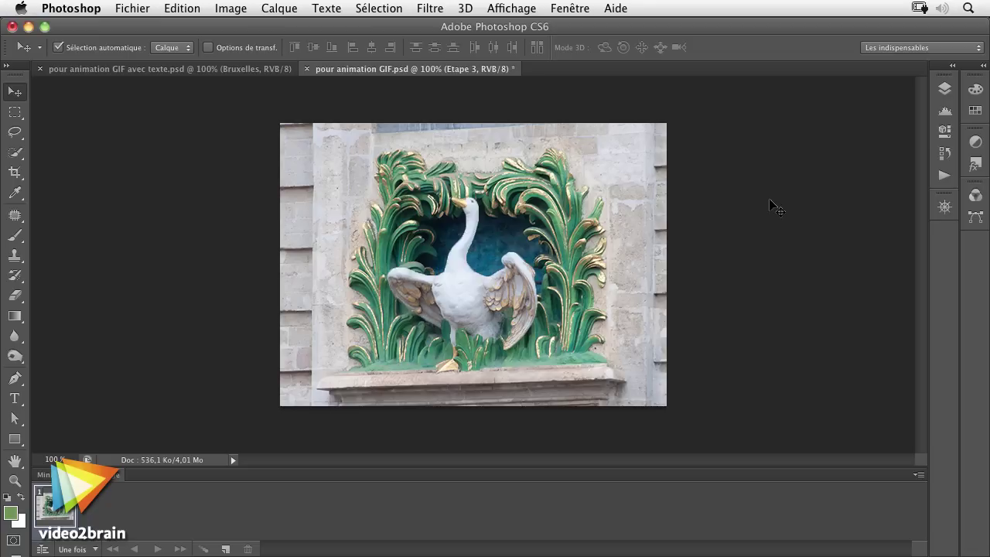
- Open the Calques panel and preview the background and Etape 1 pose by toggling visibility
left_click(944, 90)
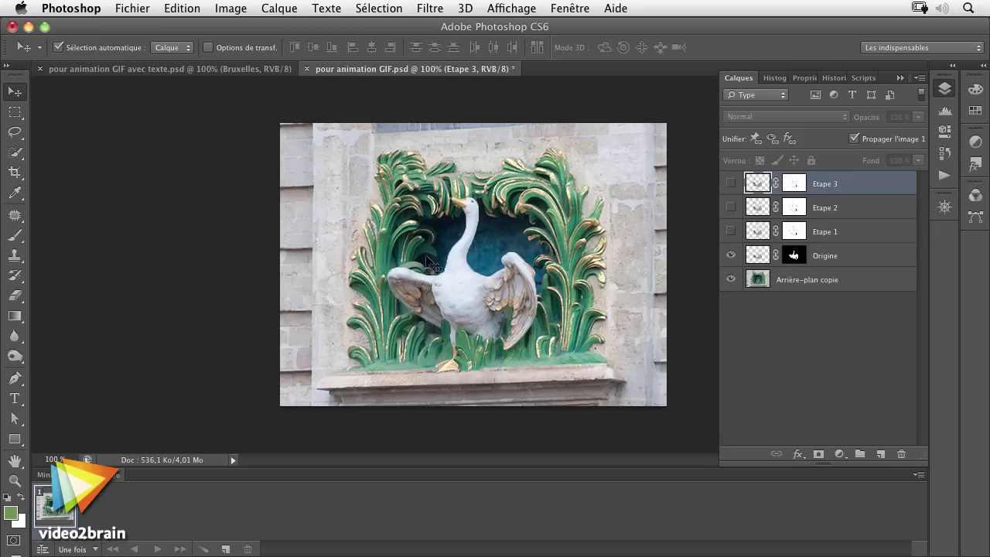
left_click(731, 258)
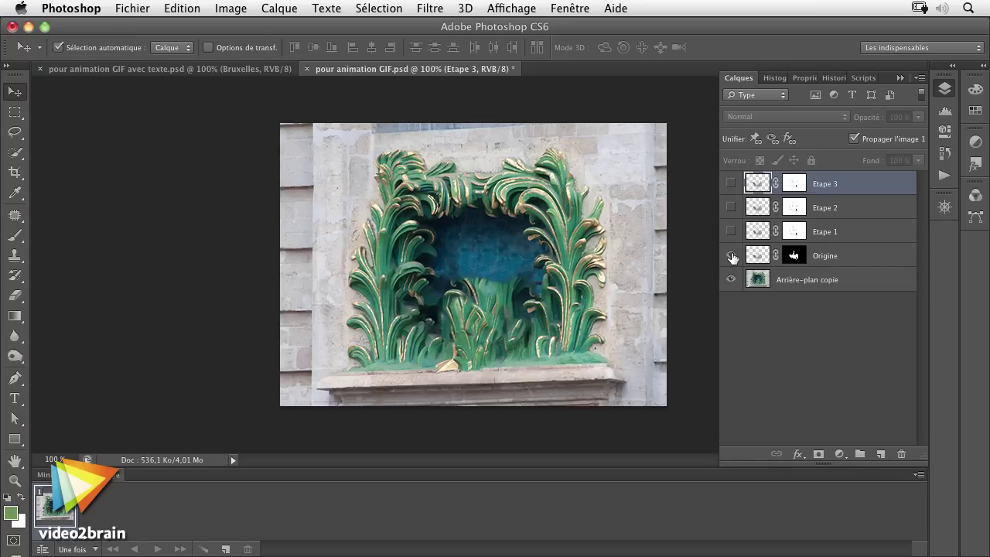
left_click(731, 258)
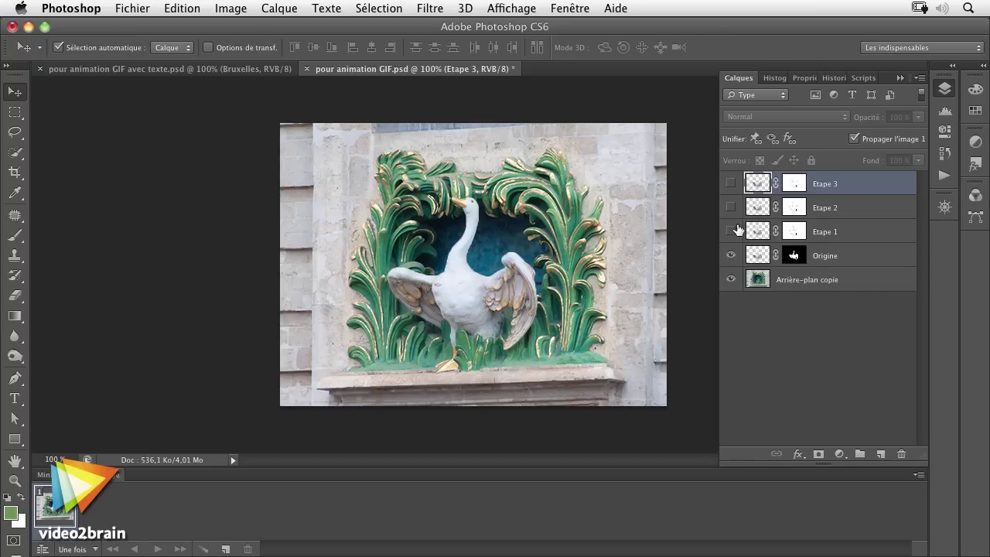
left_click(731, 256)
left_click(732, 232)
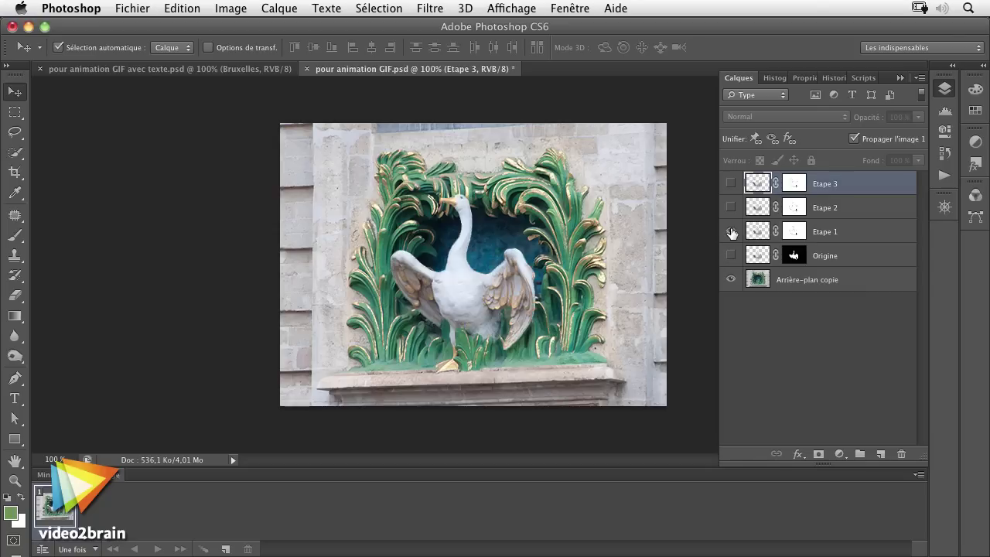
left_click(184, 8)
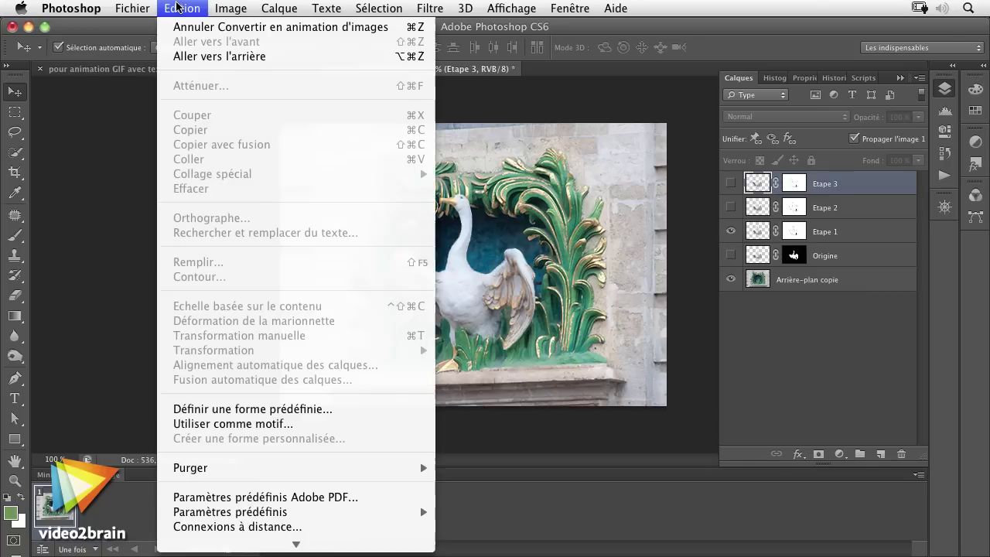
left_click(93, 288)
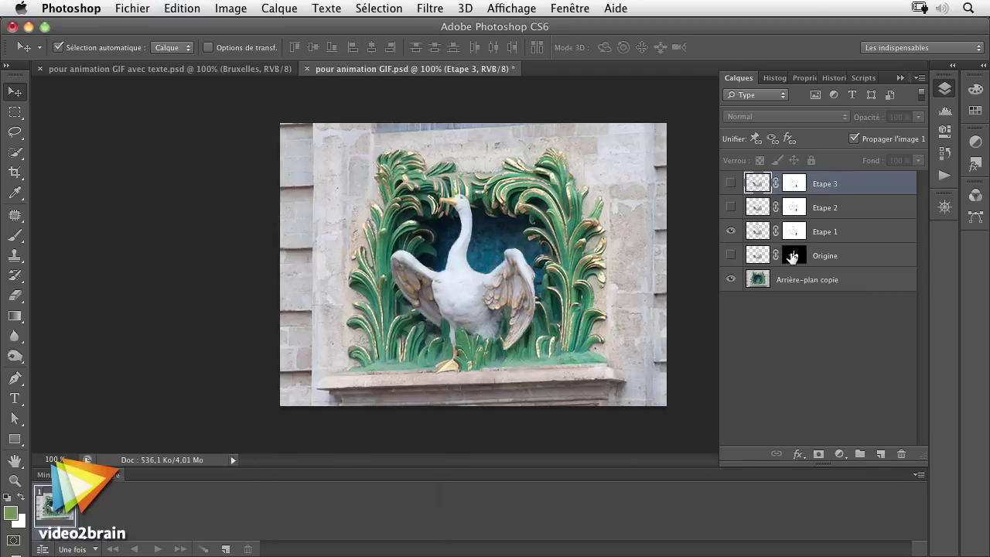
- Preview Etape 2 and 3, ending with only Origine and the background visible
left_click(731, 232)
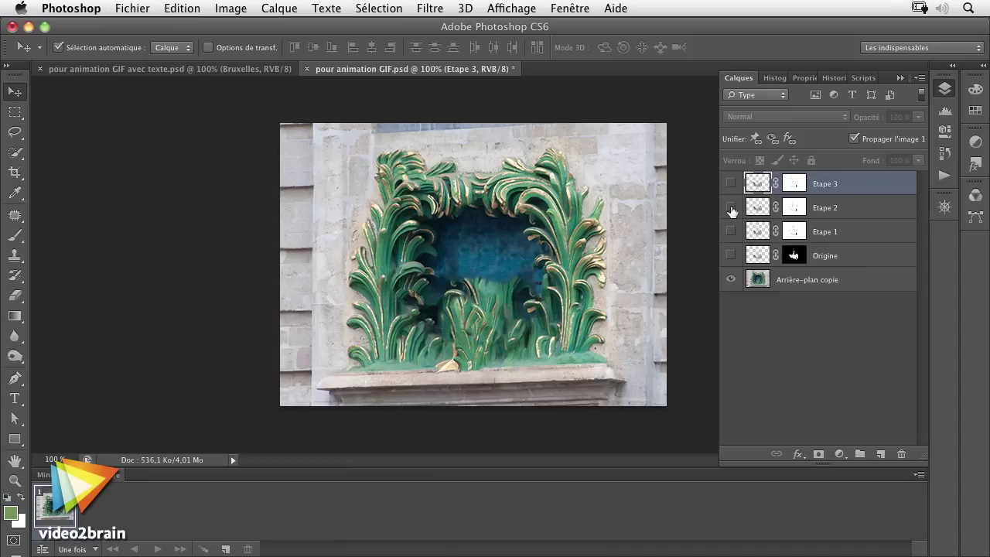
left_click(731, 207)
left_click(730, 183)
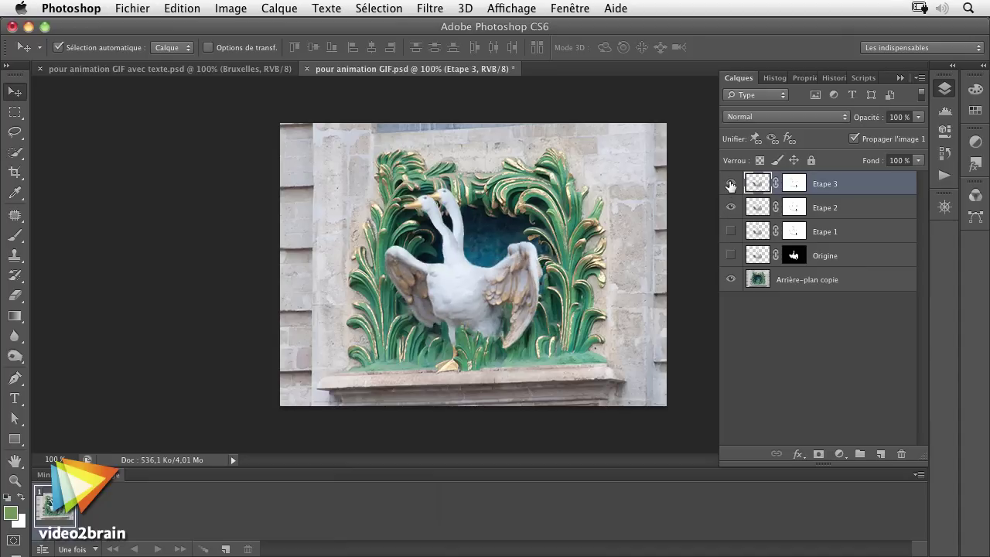
left_click(732, 230)
left_click(731, 255)
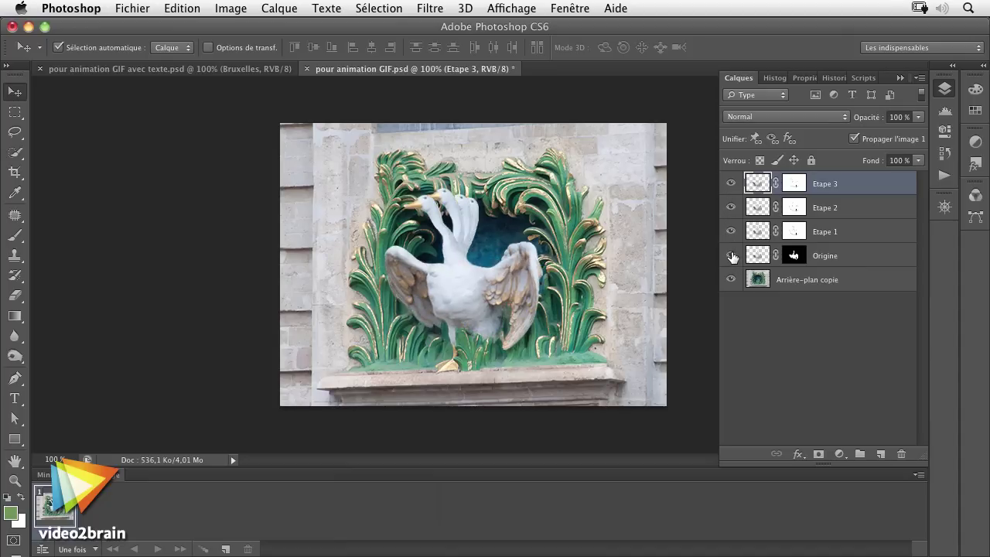
left_click(732, 255)
left_click(732, 231)
left_click(731, 208)
left_click(730, 183)
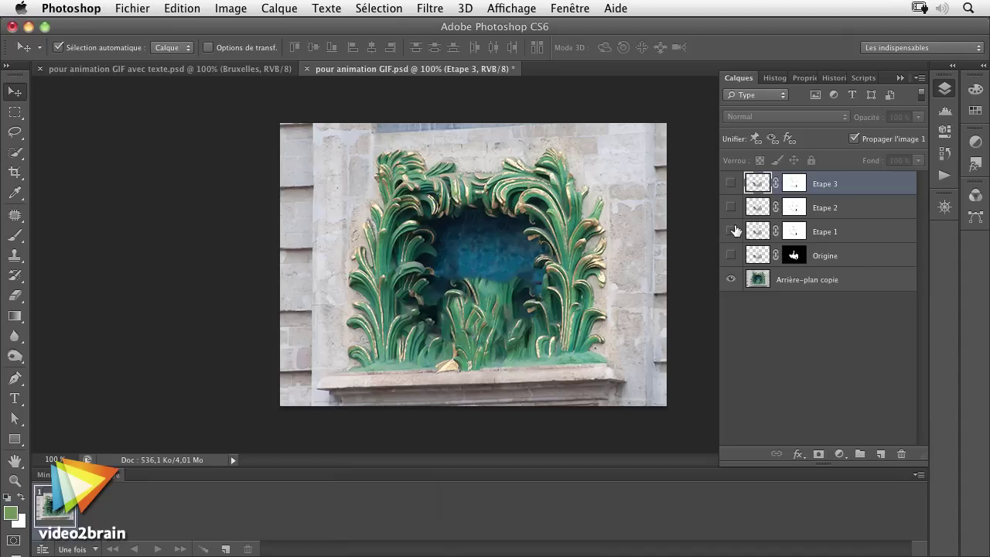
left_click(731, 255)
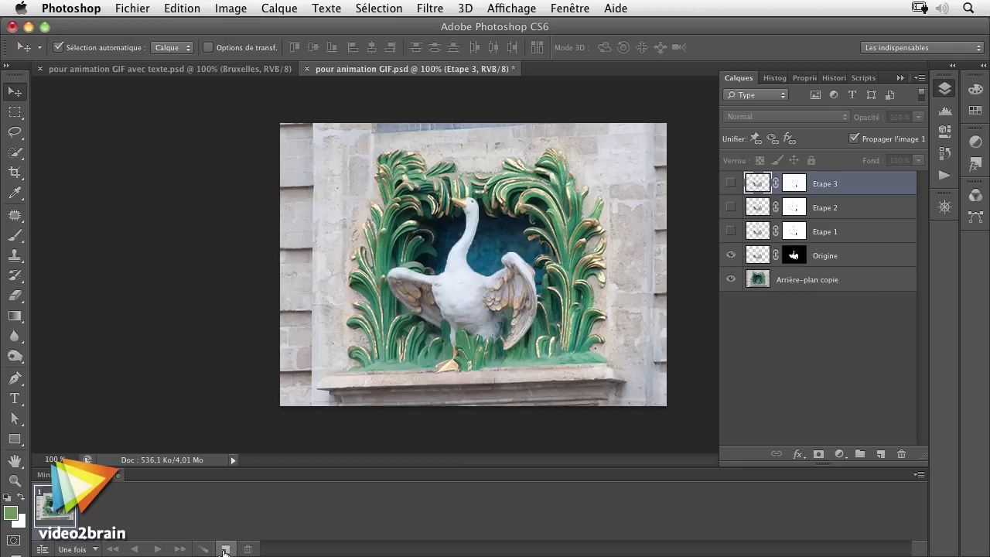
- Add frames 2 and 3 showing only the Etape 1 and Etape 2 poses respectively
left_click(226, 549)
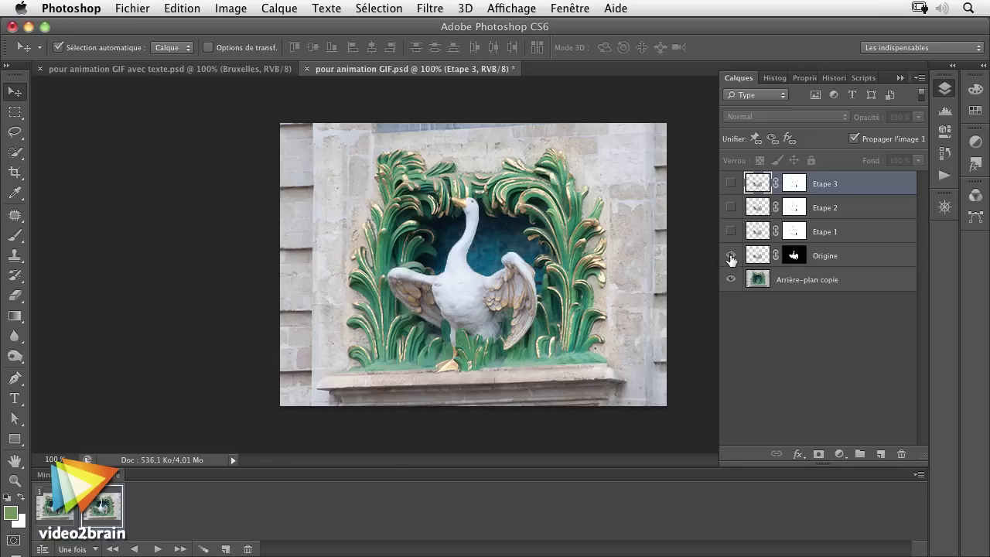
left_click(730, 231)
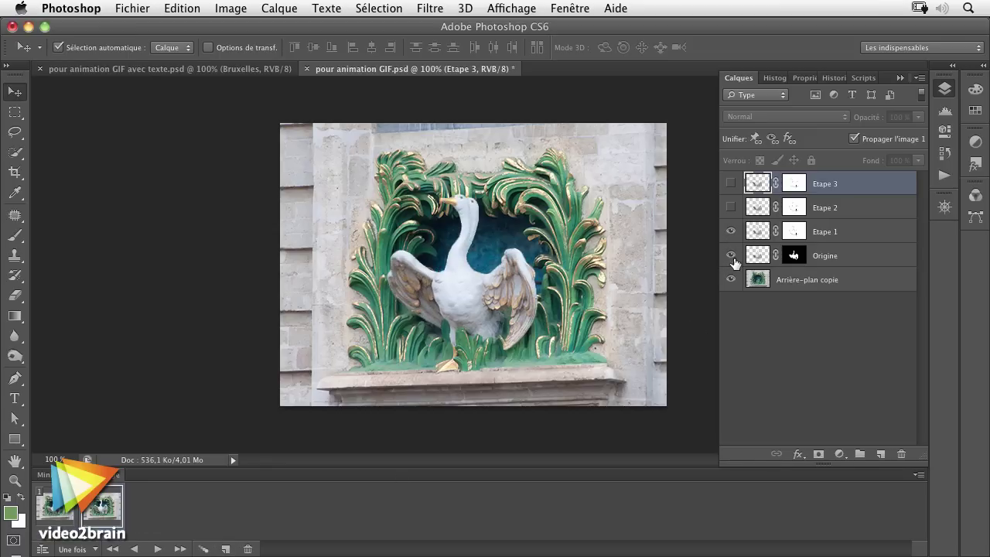
left_click(730, 256)
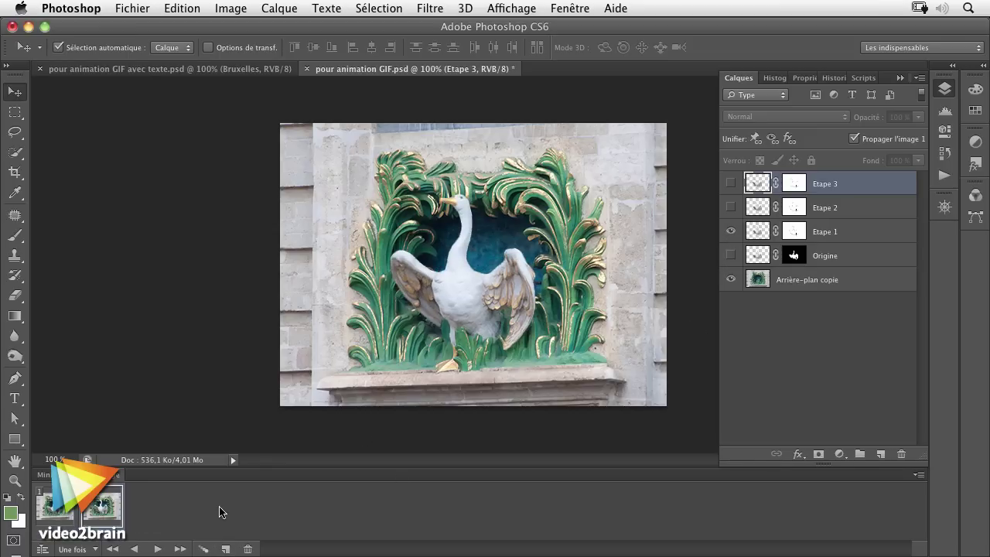
left_click(225, 548)
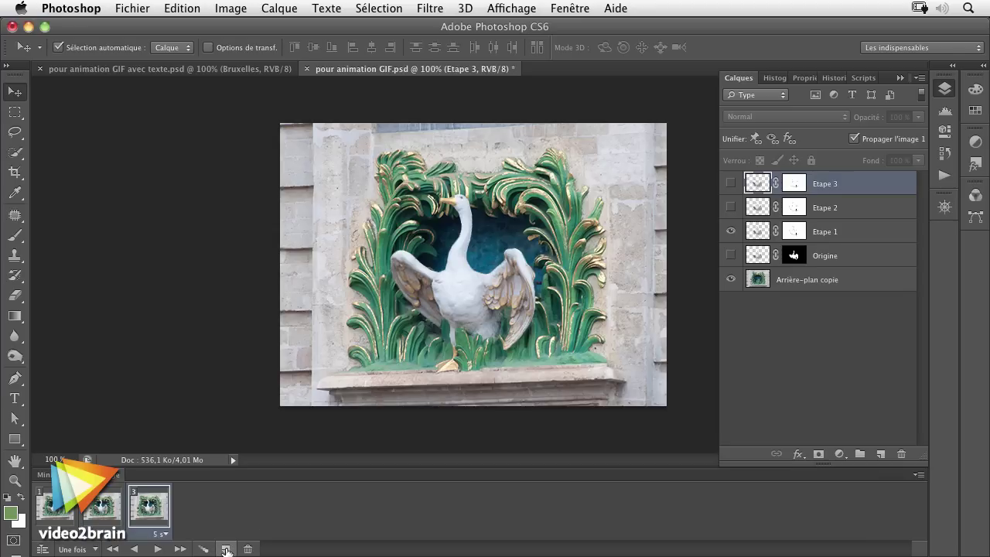
left_click(730, 207)
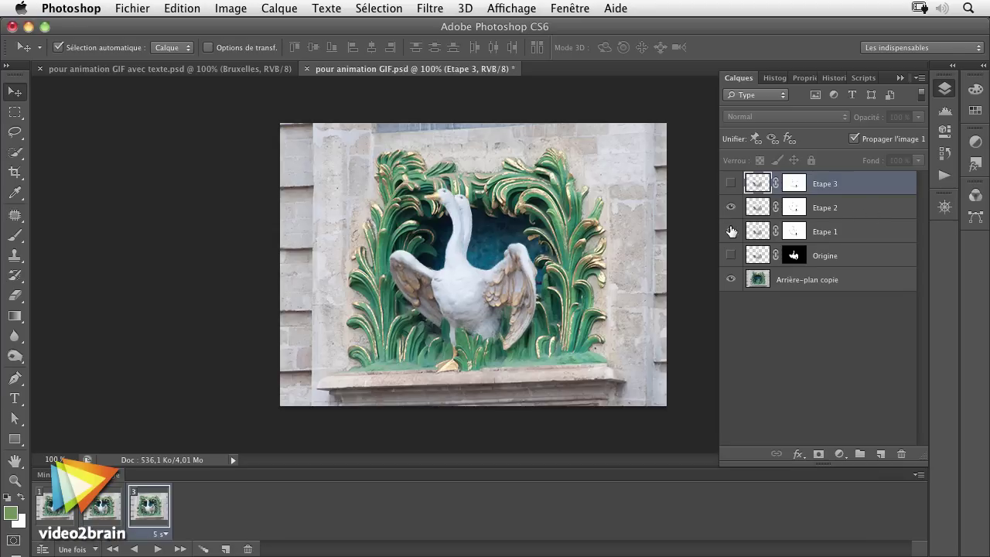
left_click(730, 232)
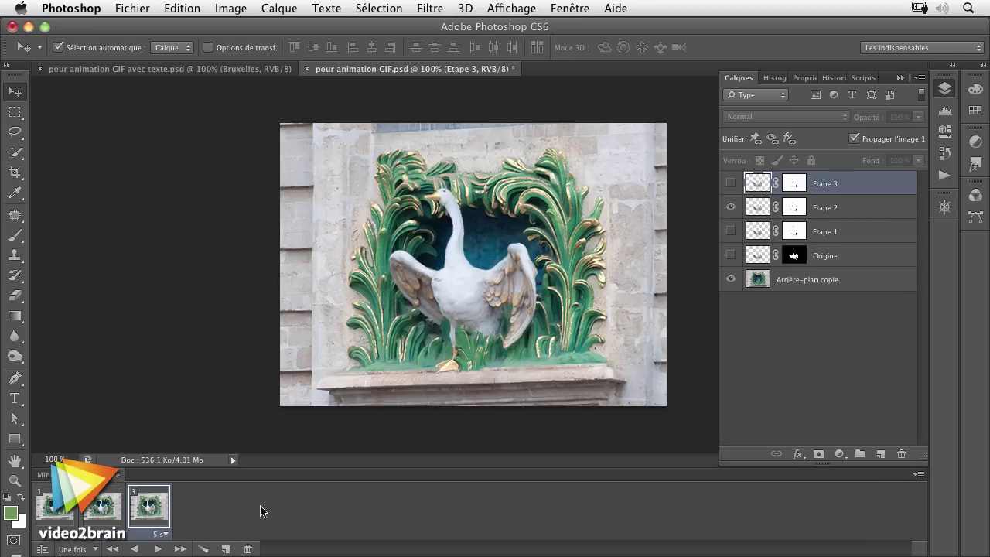
- Add frame 4 showing only Etape 3, then select all four frames
left_click(225, 549)
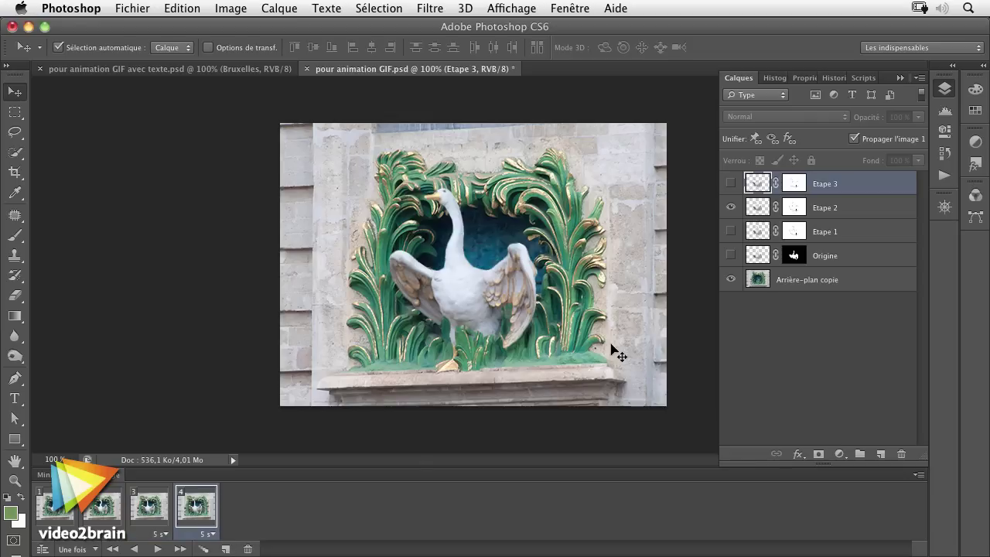
left_click(730, 183)
left_click(730, 207)
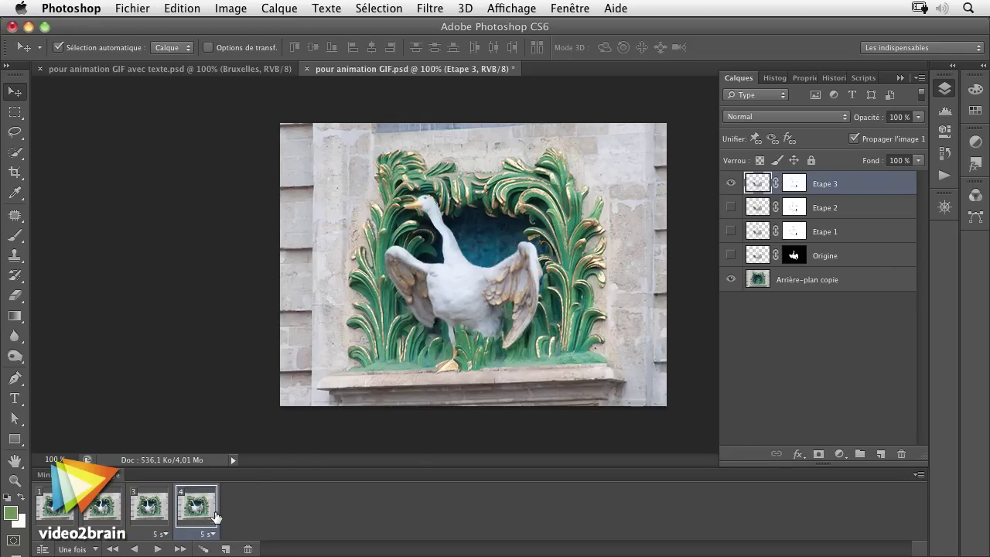
left_click(56, 514, "shift")
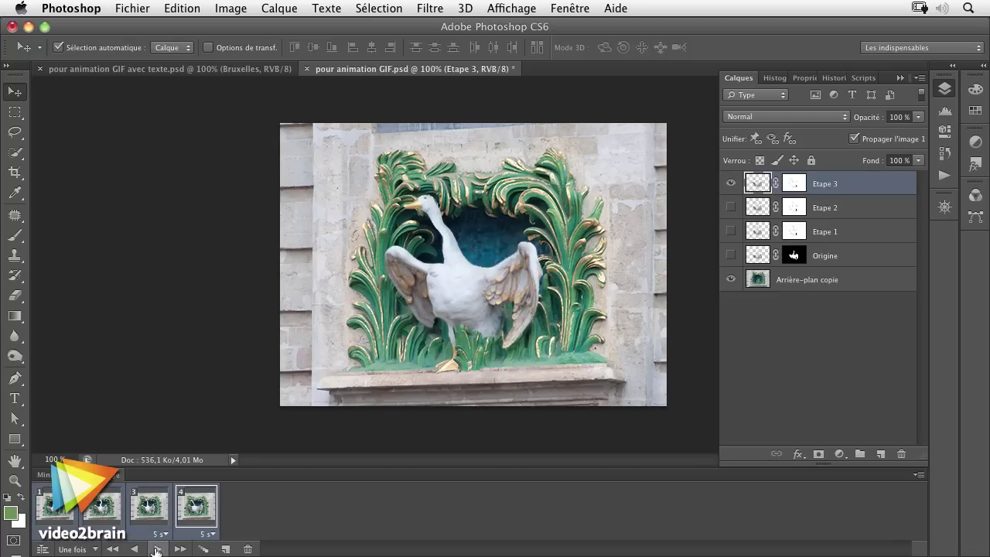
- Set all four frames to a 0,1 s delay, loop 3 fois, and play a preview
left_click(211, 537)
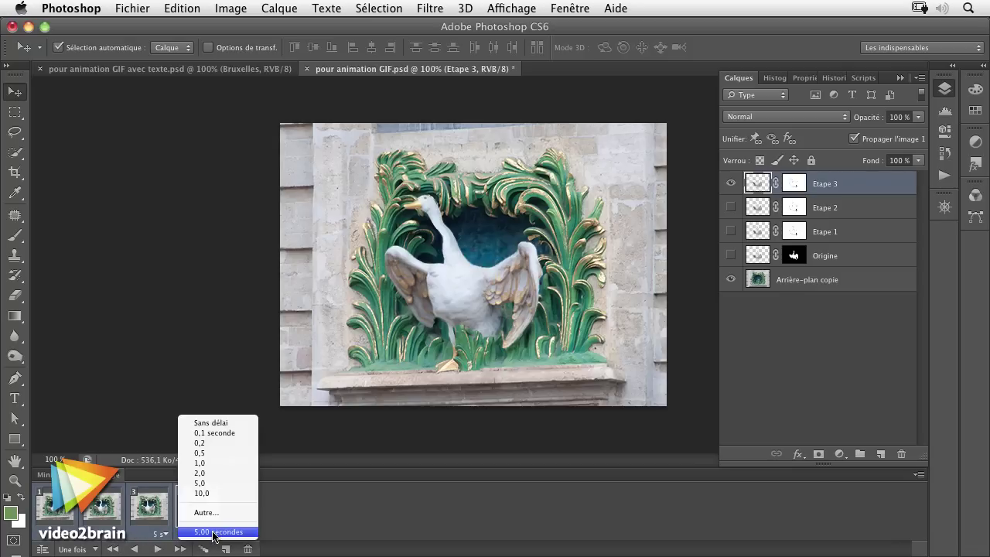
left_click(205, 432)
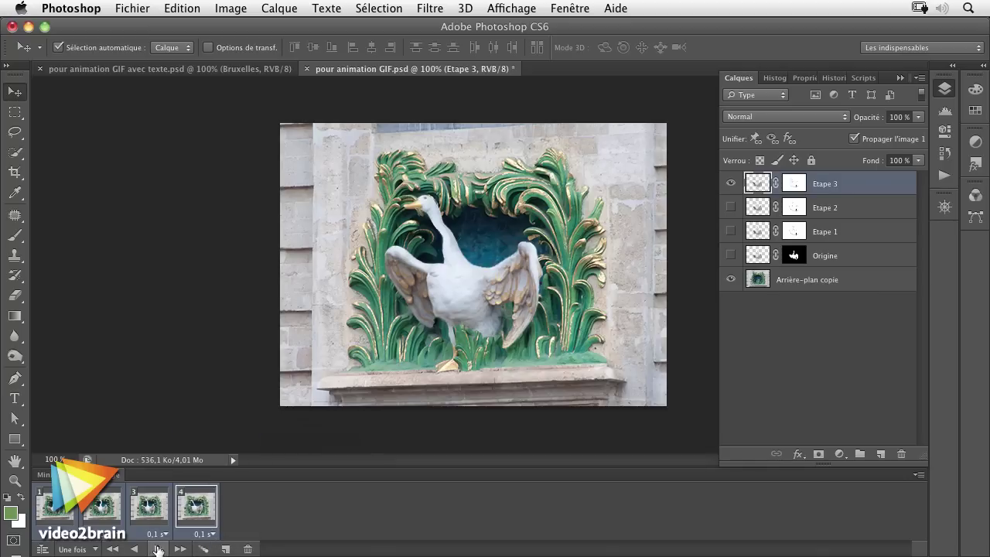
left_click(96, 549)
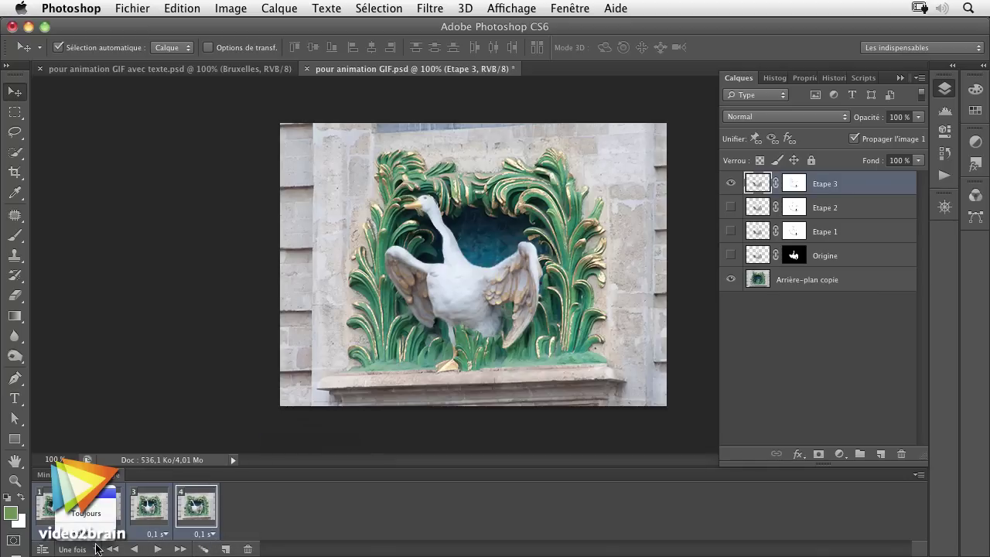
left_click(91, 504)
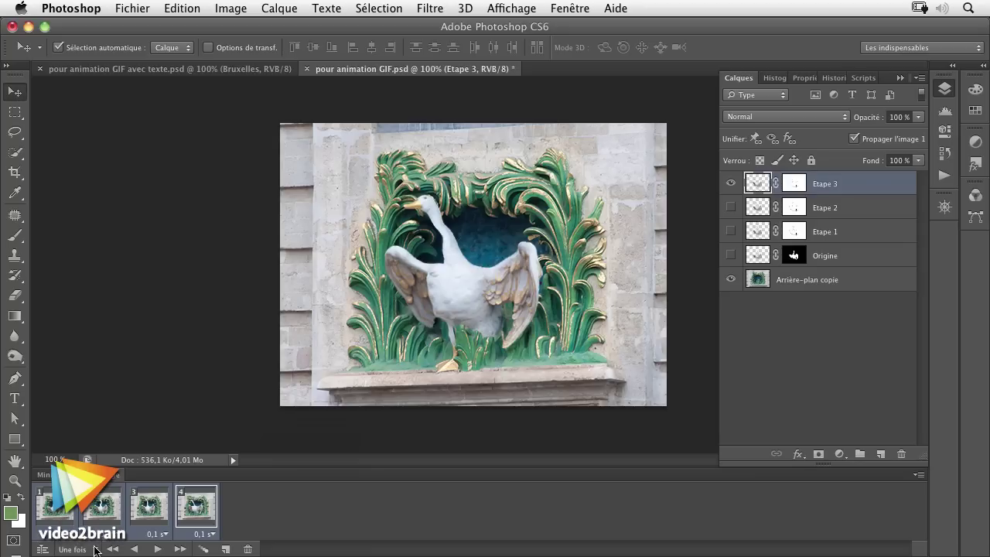
left_click(157, 550)
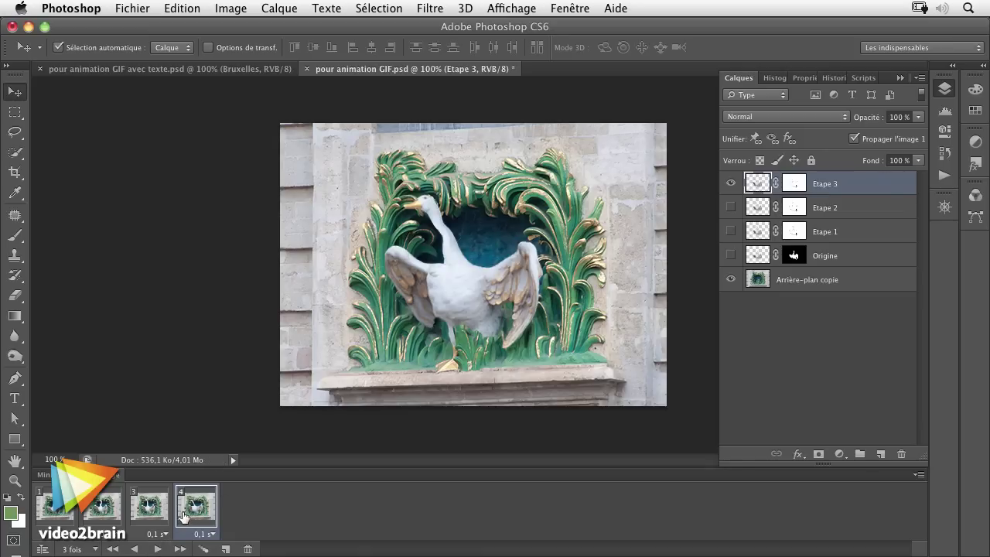
- Alt-drag copies of frames 1–3 after frame 4, then preview frames 4–6
left_click(60, 506, "shift")
left_click(147, 507)
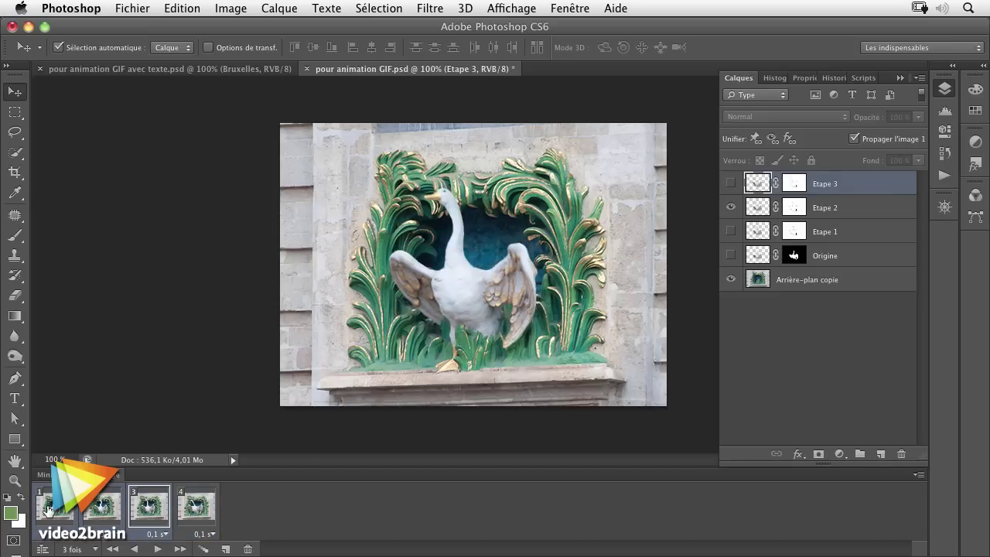
left_click_drag(59, 507, 218, 511)
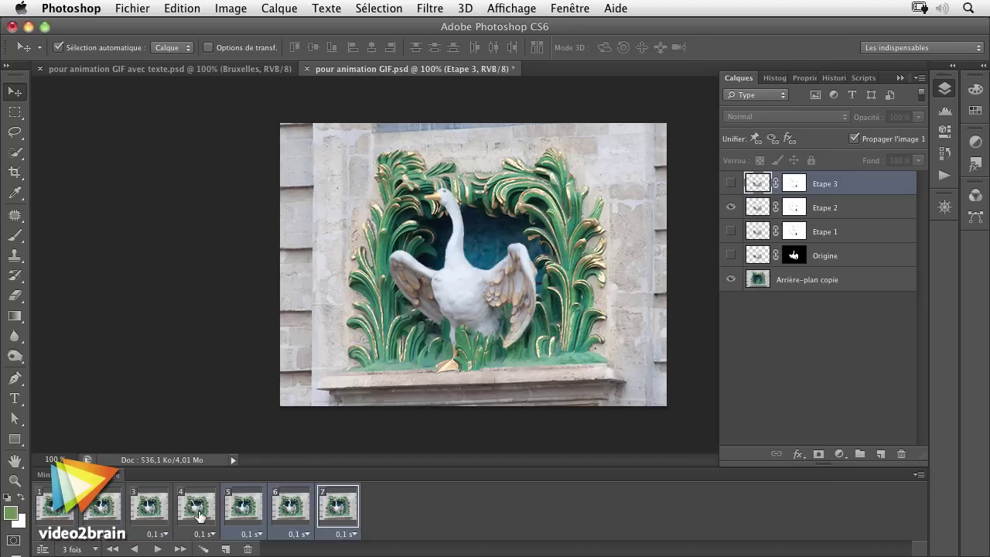
left_click(196, 510)
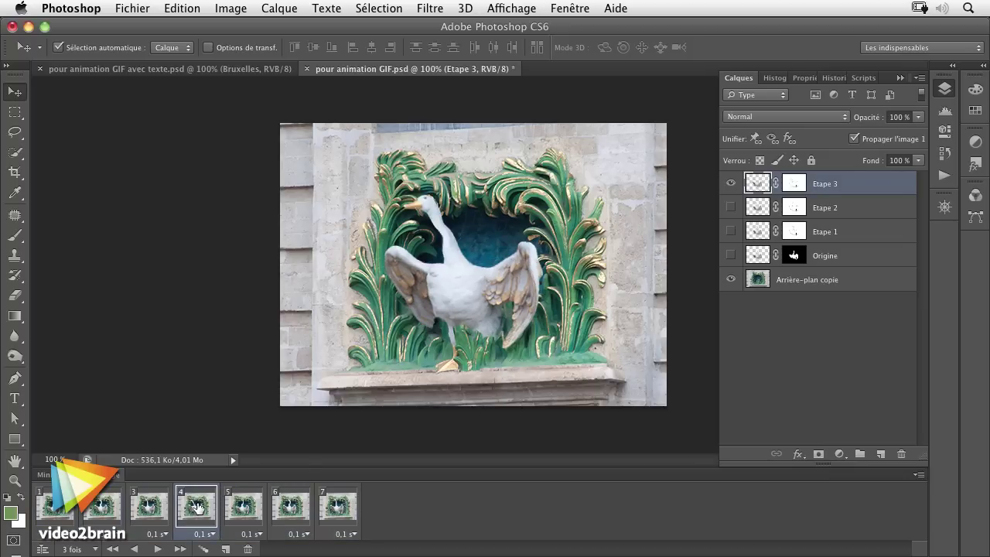
left_click(244, 508)
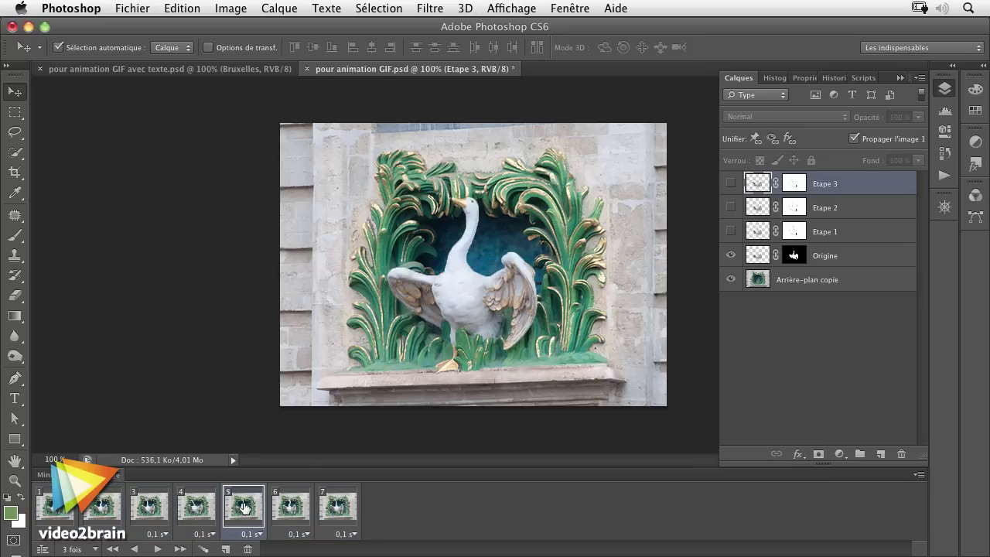
left_click(290, 510)
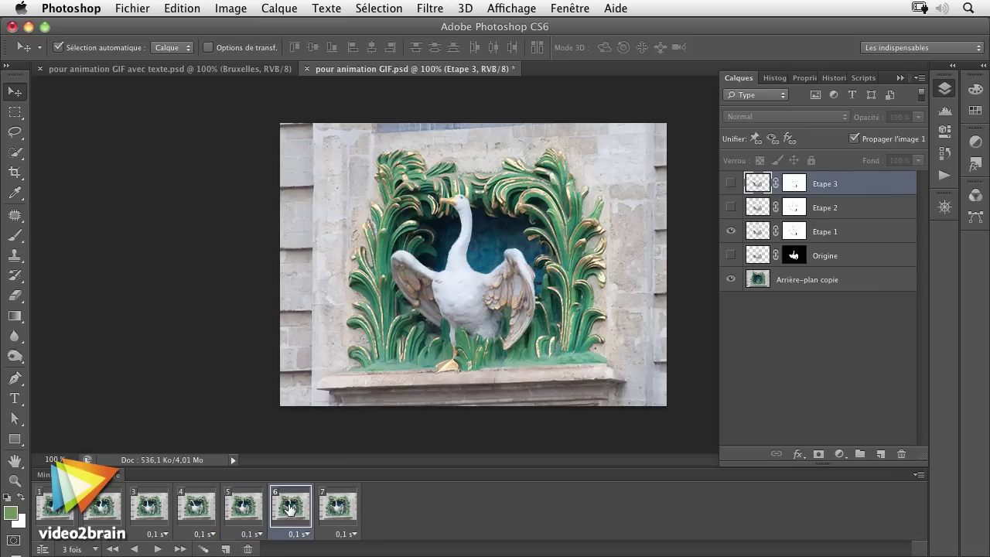
- Select frames 5–7 and reverse them with Inverser les images
left_click(333, 511)
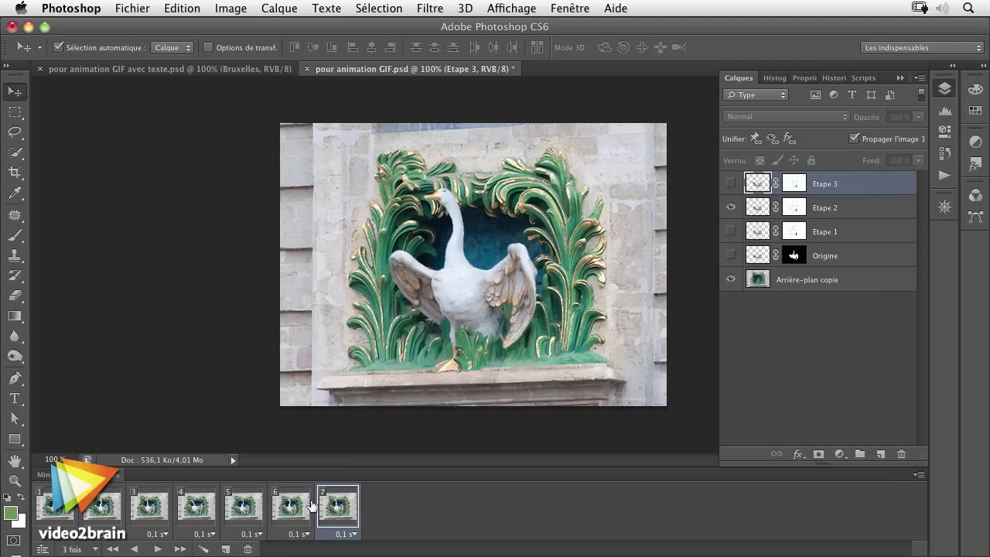
left_click(248, 512, "shift")
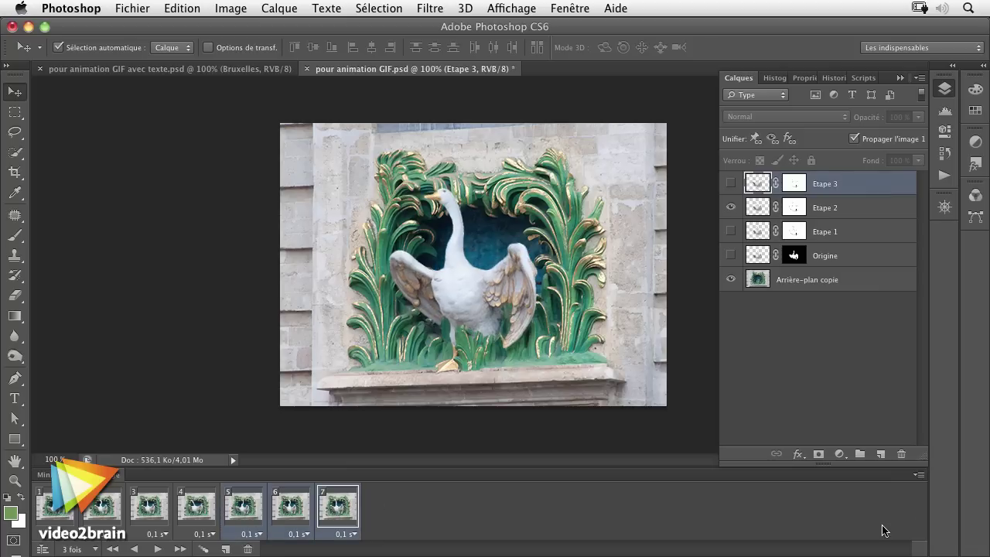
left_click(920, 477)
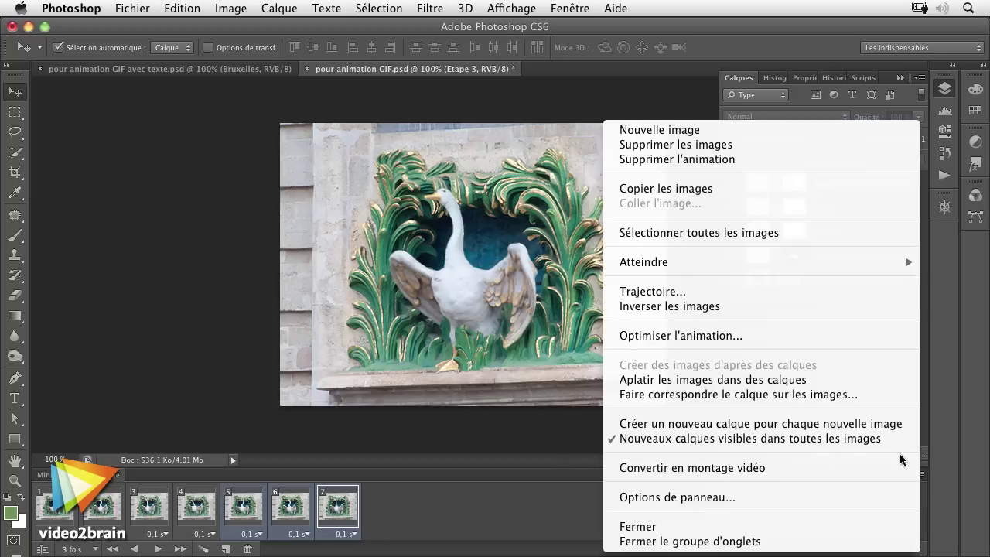
left_click(782, 313)
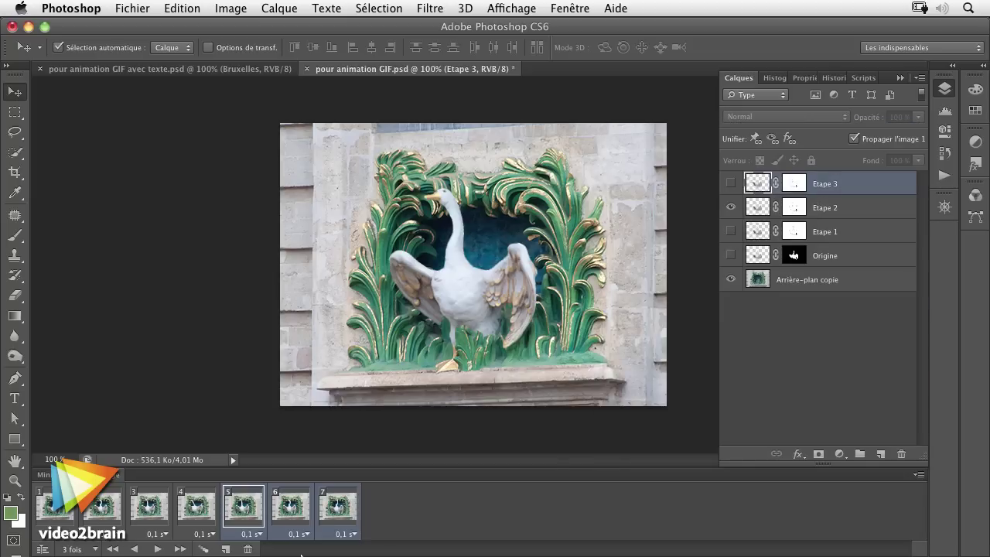
- Step through frames 4–7 and play the seven-frame animation to check the reversal
left_click(192, 514)
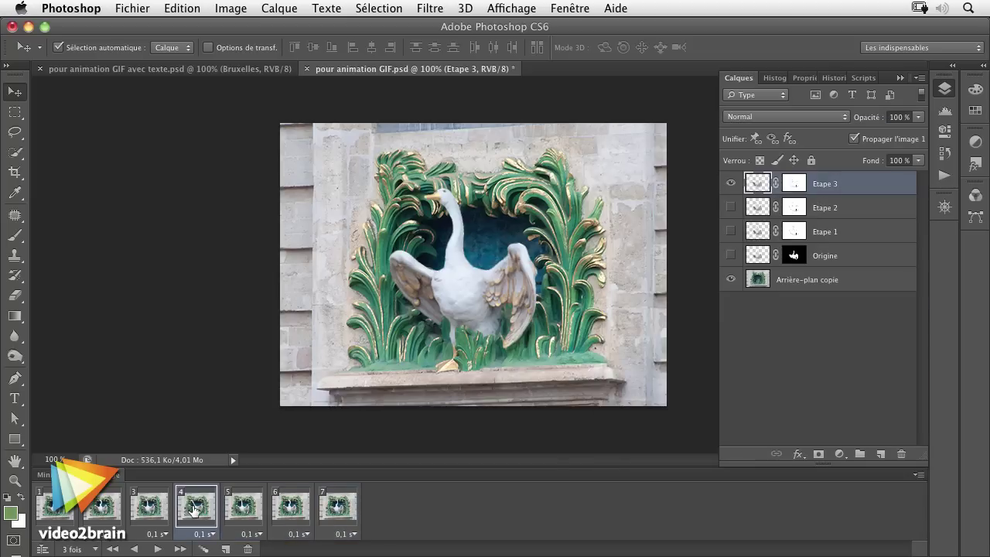
left_click(248, 513)
left_click(286, 512)
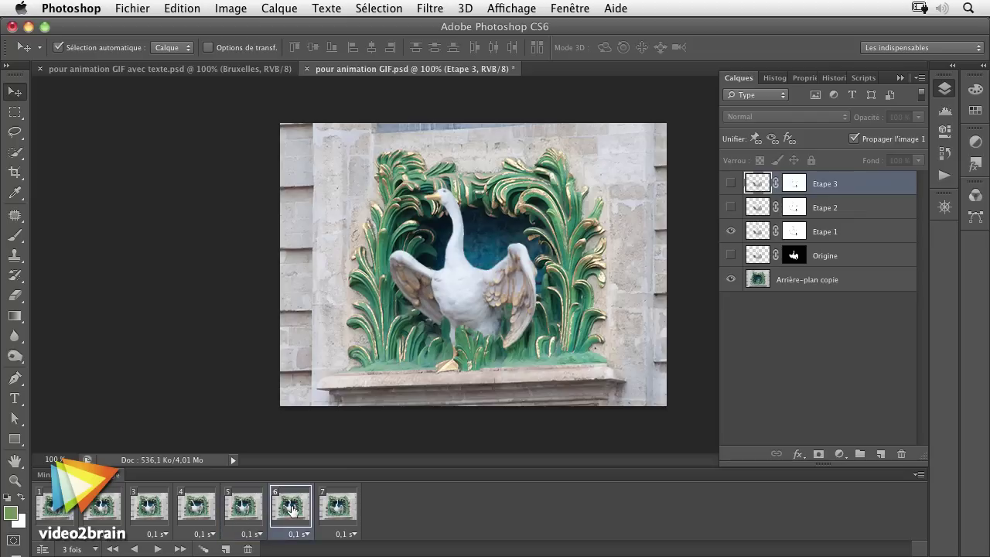
left_click(336, 512)
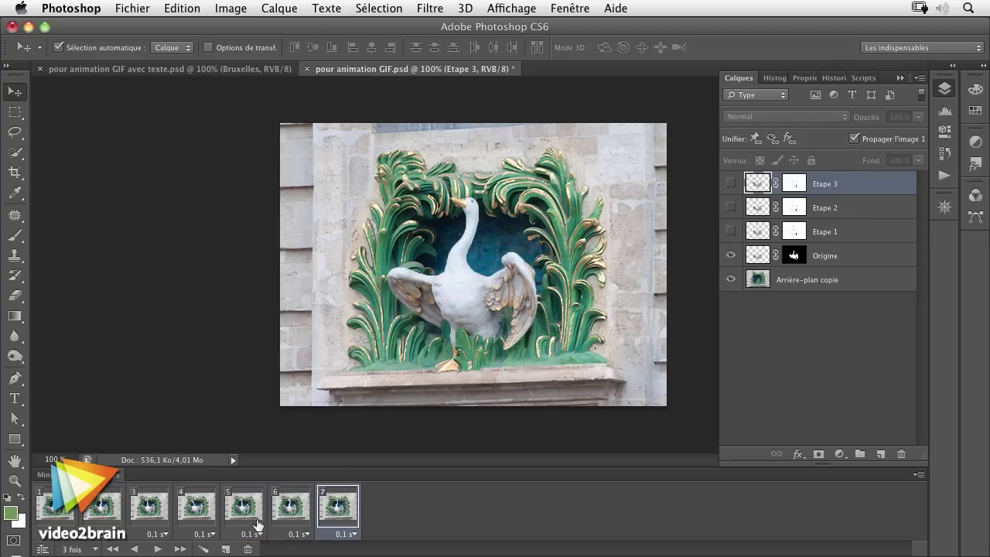
left_click(158, 550)
- Give frame 7 a 2-second delay, previewing playback before and after
left_click(156, 549)
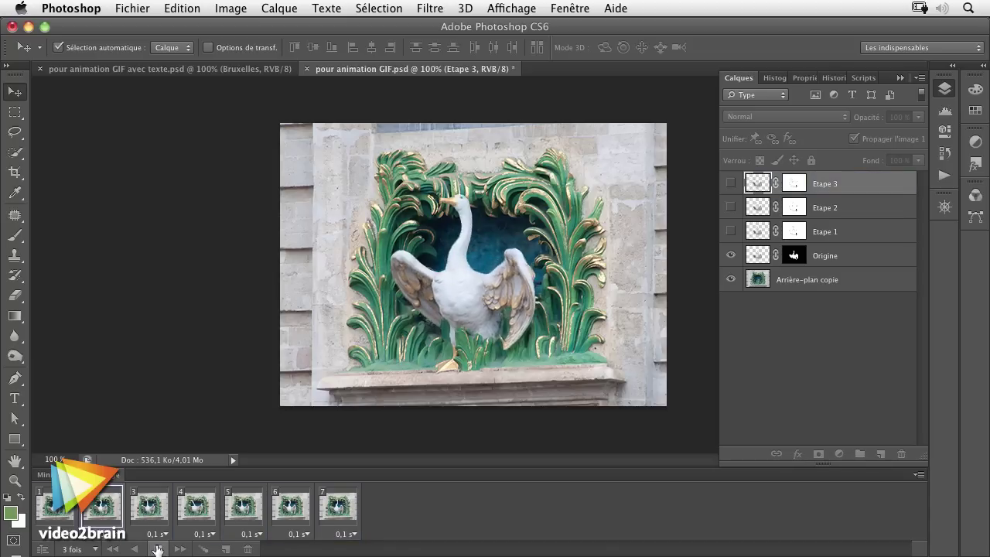
left_click(158, 549)
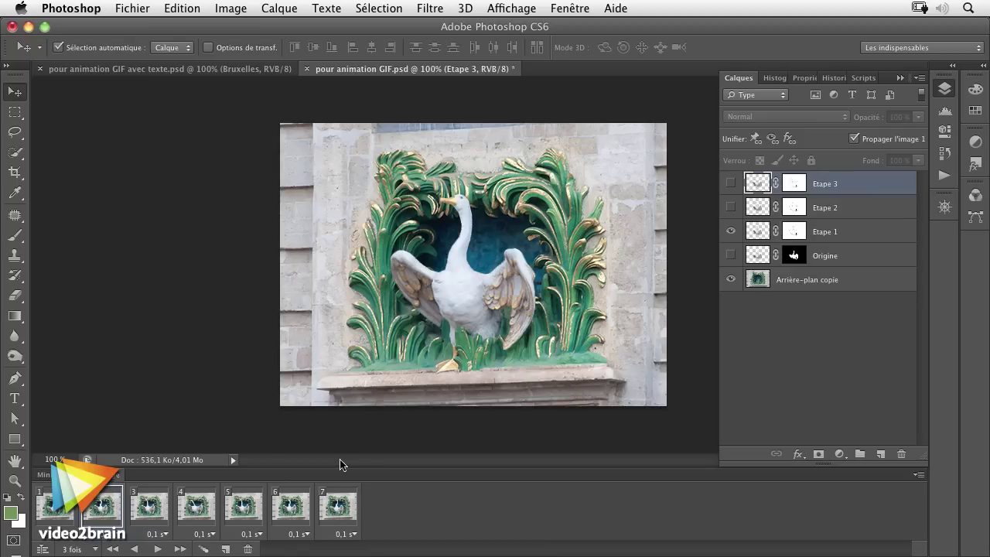
left_click(352, 535)
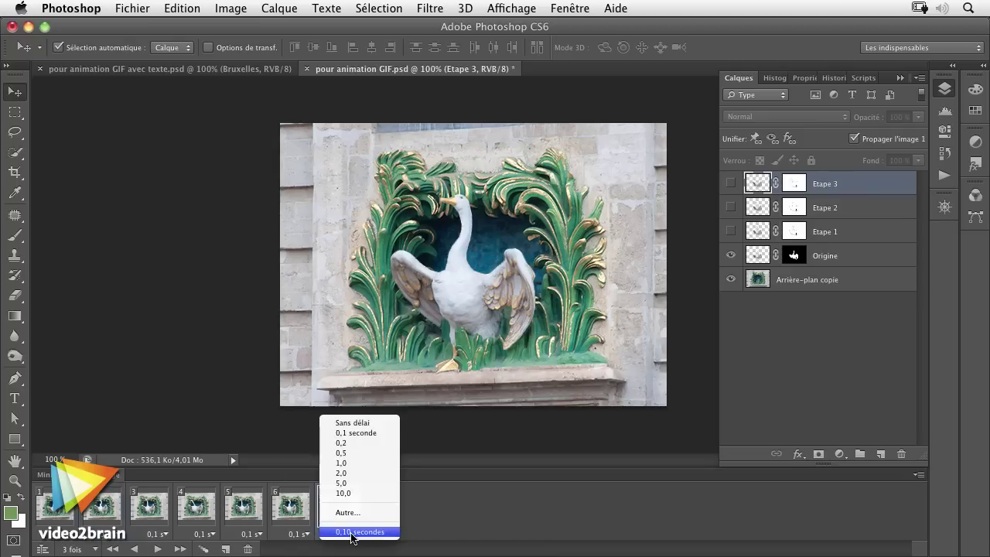
left_click(358, 471)
left_click(158, 548)
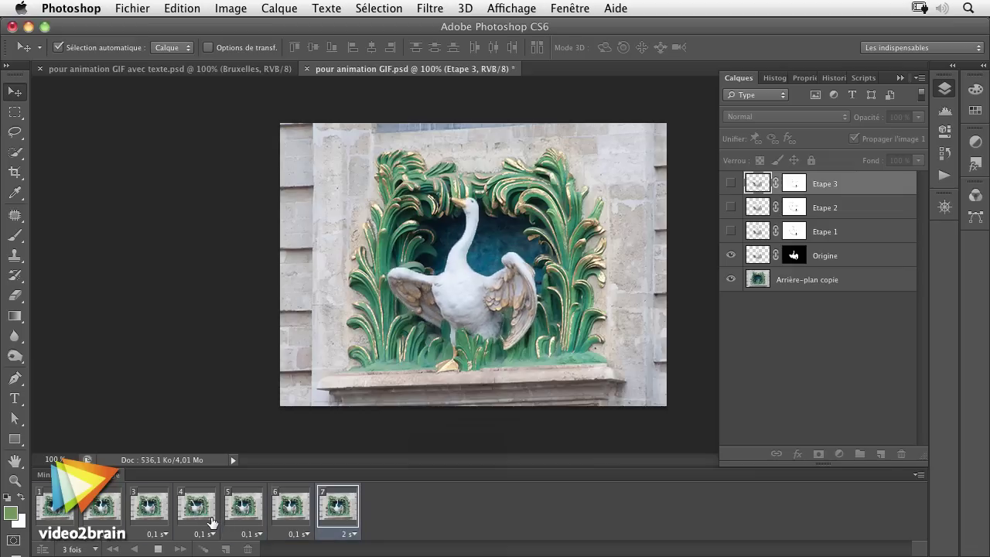
left_click(159, 548)
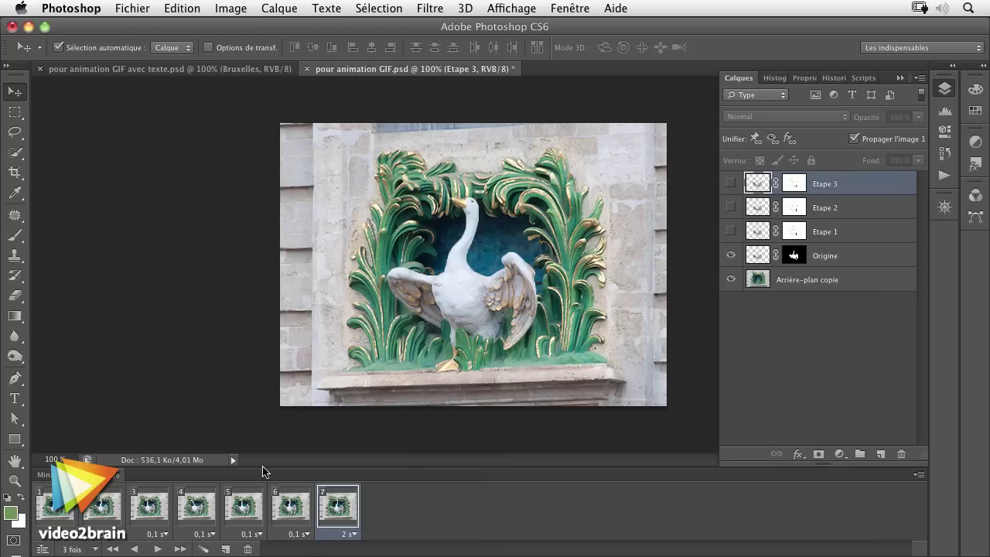
- Place the Bruxelles text left of the photo in frame 1 and past its right edge in frame 2
left_click(213, 72)
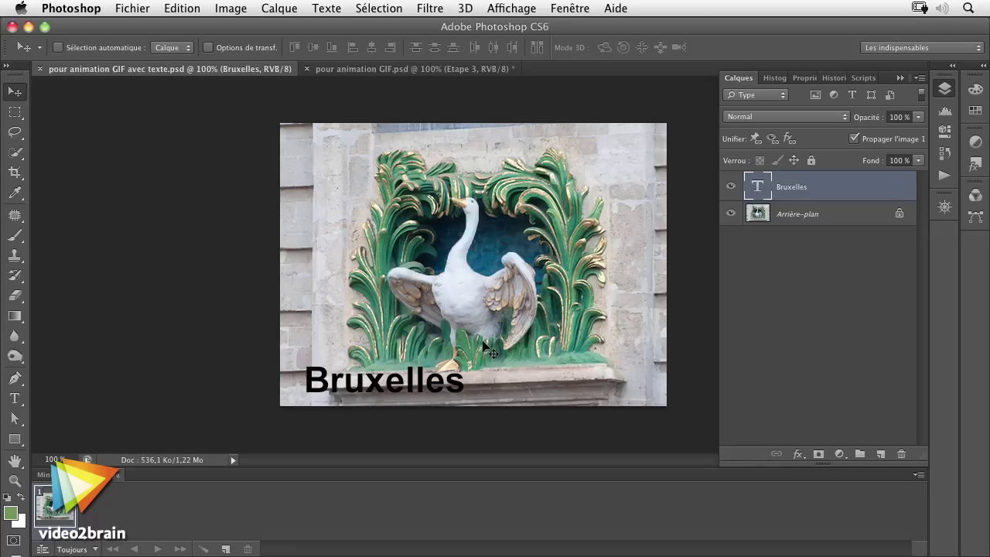
left_click_drag(431, 392, 237, 381)
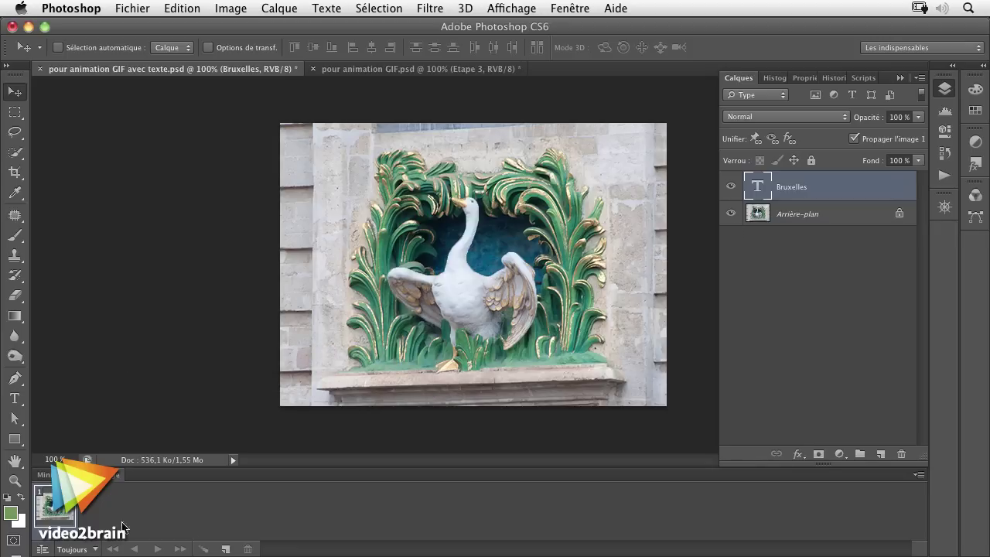
left_click(224, 550)
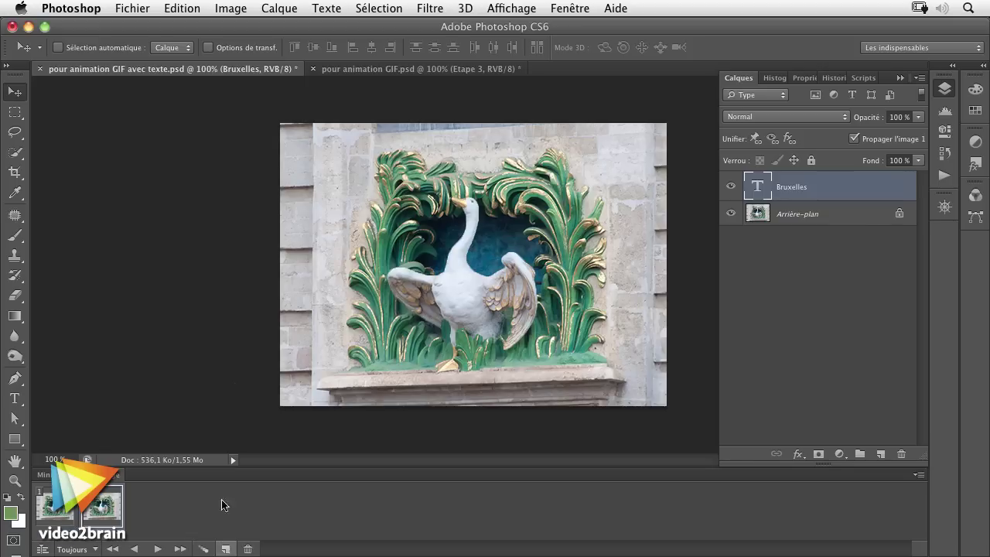
left_click_drag(235, 386, 726, 355)
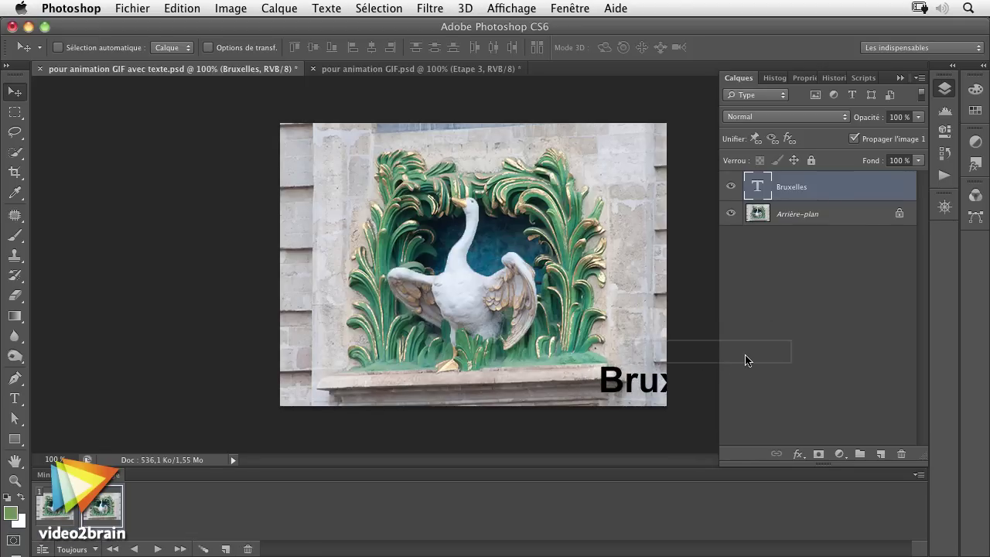
left_click_drag(725, 359, 687, 380)
left_click_drag(595, 396, 670, 390)
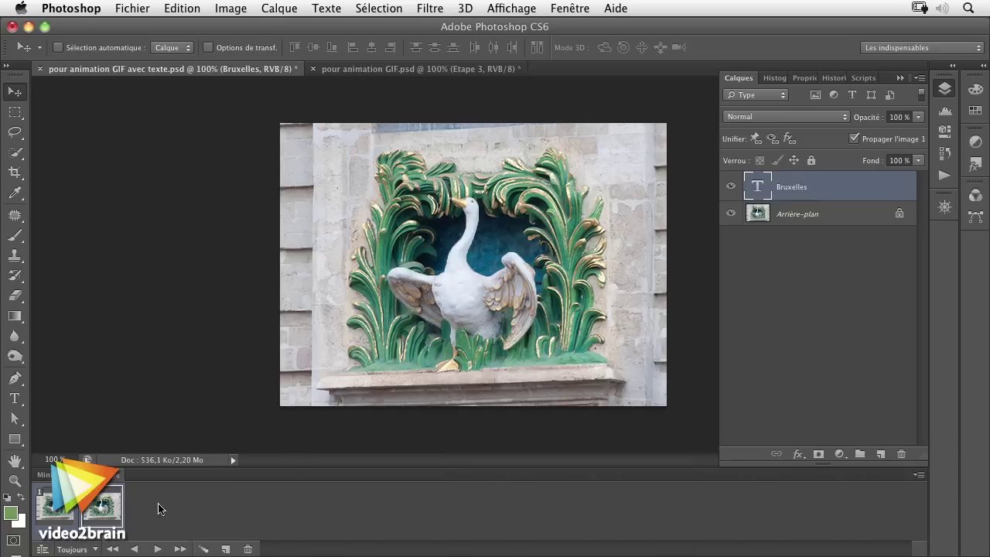
- Tween 10 in-between frames between the two Bruxelles text frames
left_click(201, 550)
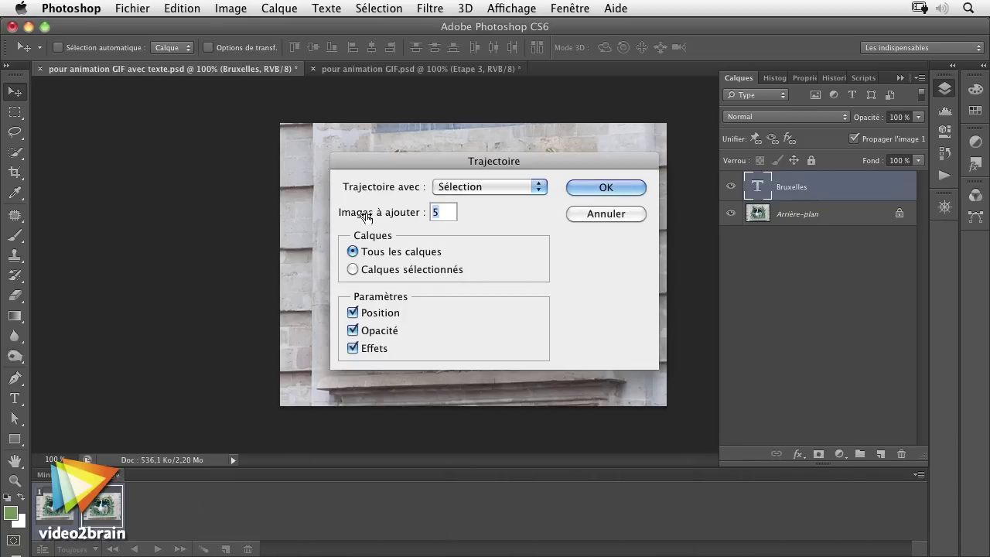
mouse_move(397, 218)
left_mouse_down()
mouse_move(414, 222)
mouse_move(404, 224)
left_mouse_up()
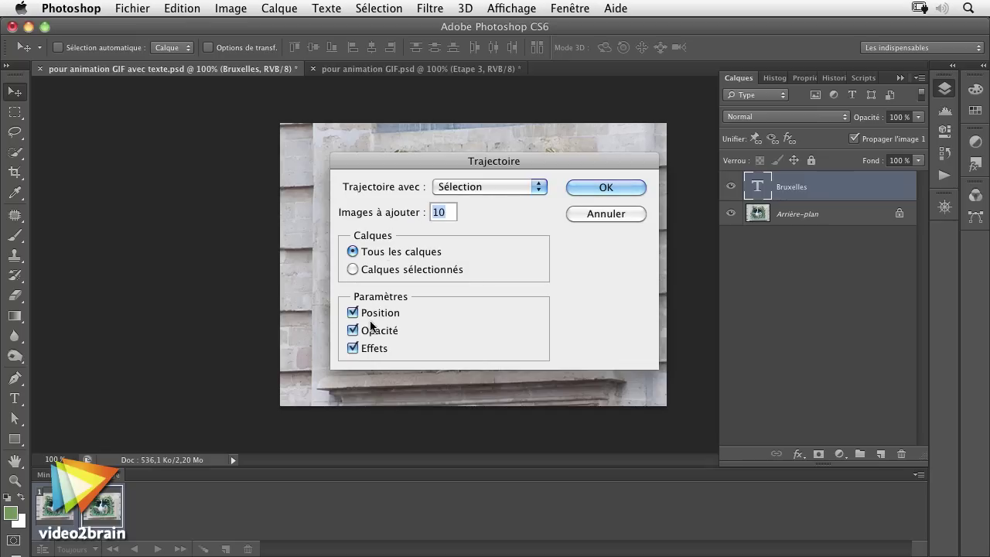
left_click(595, 188)
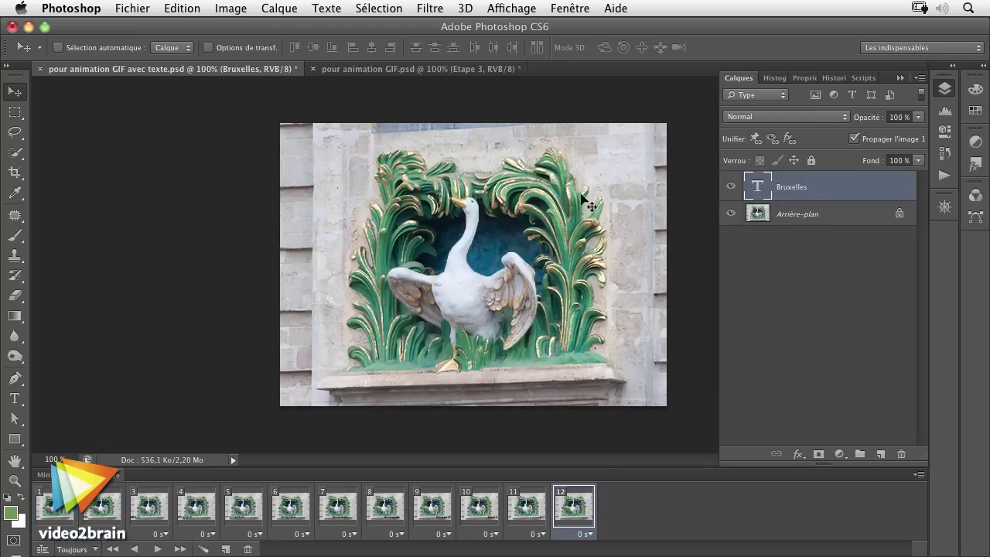
- Step through frames 2–12 to check the text sliding across the photo
left_click(108, 510)
left_click(154, 512)
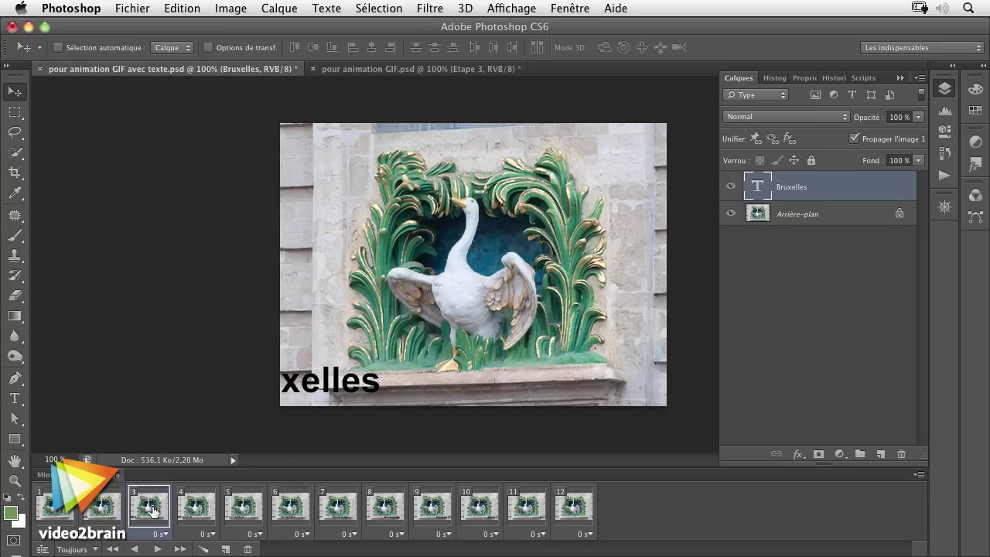
left_click(193, 509)
left_click(235, 512)
left_click(292, 514)
left_click(345, 510)
left_click(390, 511)
left_click(434, 512)
left_click(489, 509)
left_click(530, 509)
left_click(569, 508)
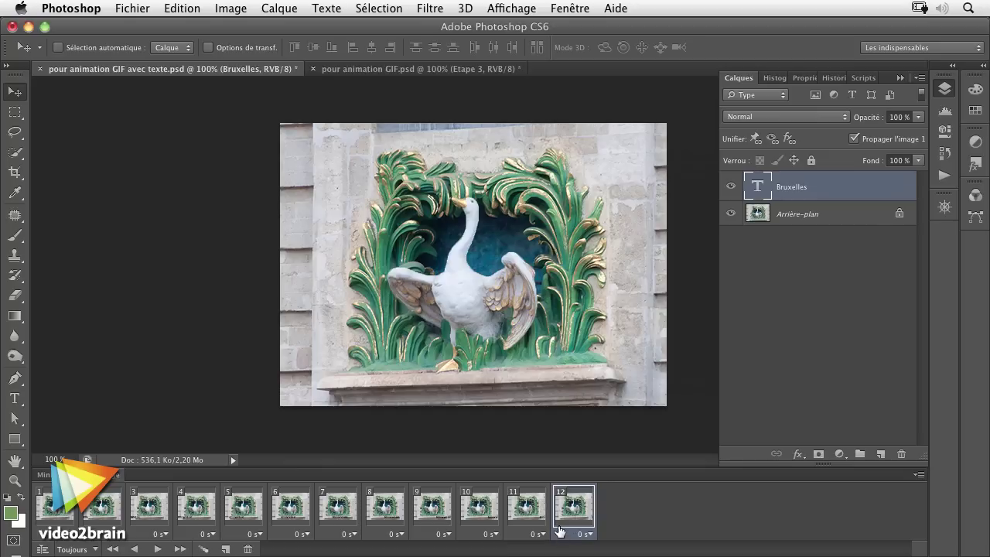
left_click(72, 514, "shift")
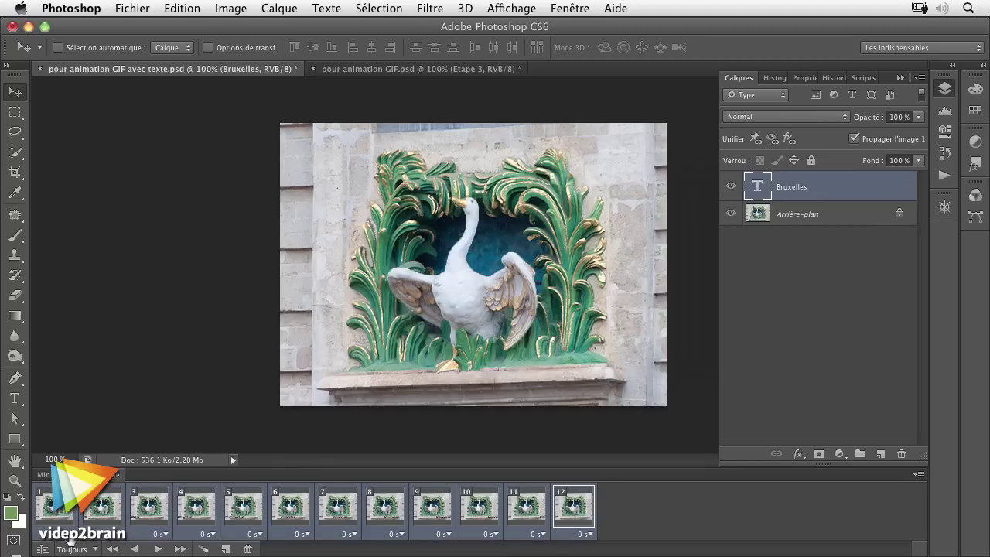
left_click(164, 534)
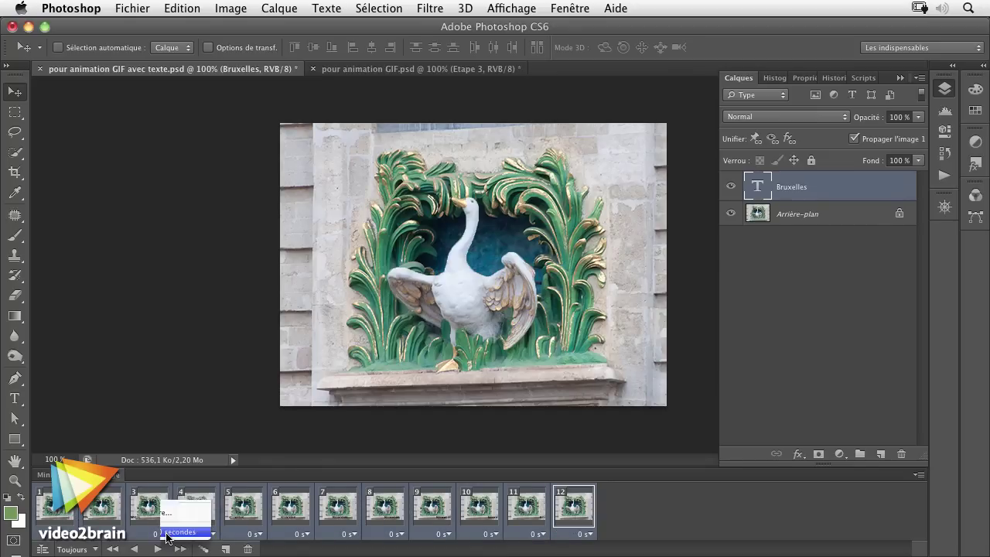
left_click(143, 399)
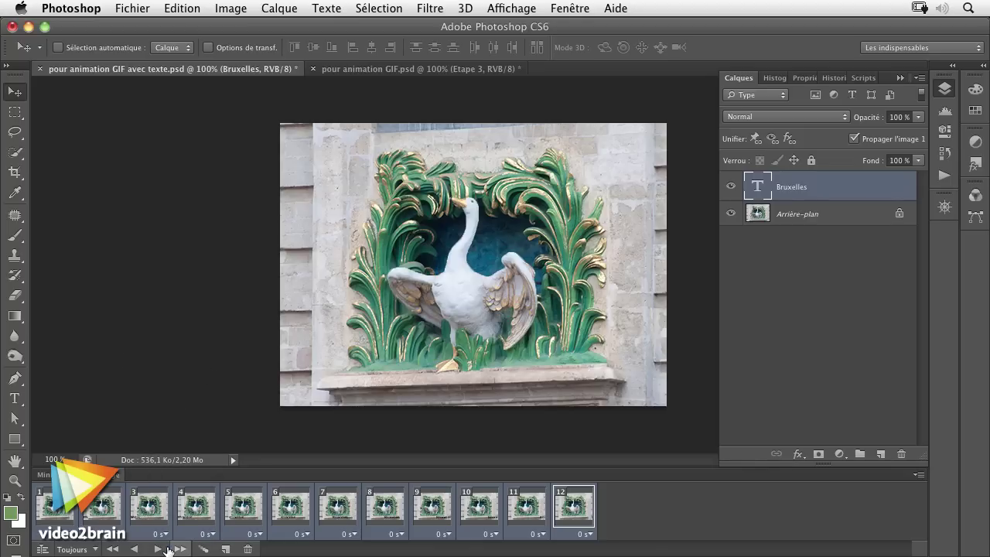
left_click(158, 549)
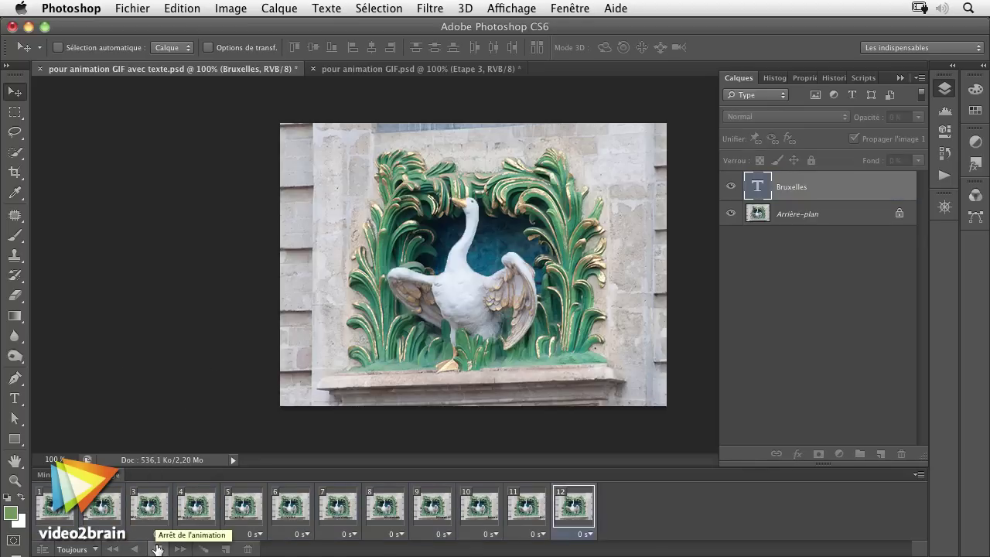
left_click(158, 549)
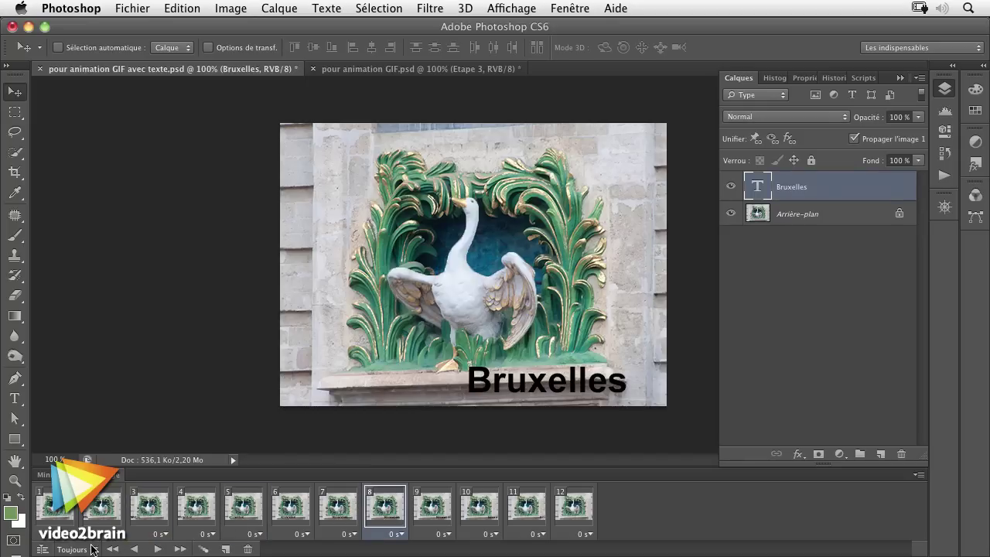
left_click(92, 550)
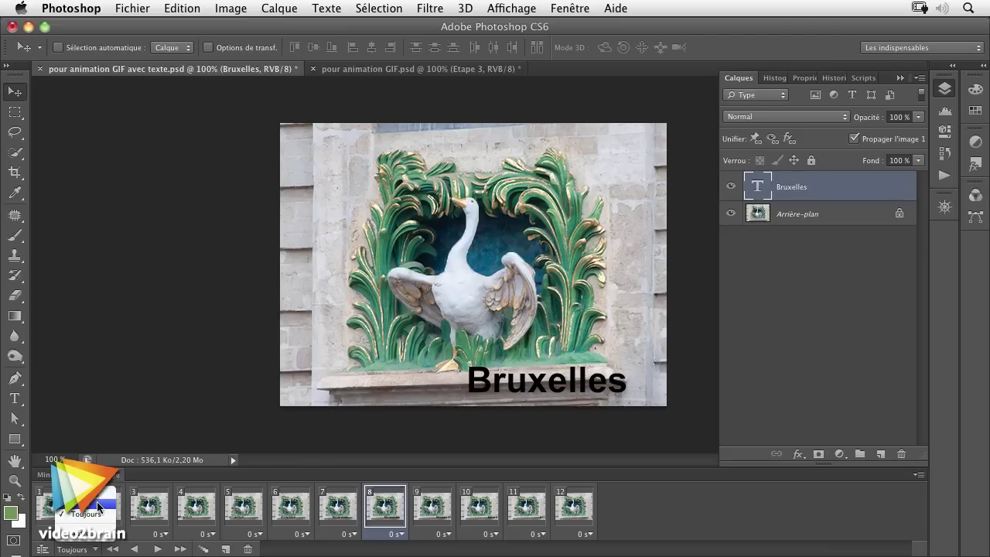
- Give frame 6 a 0,5-second delay and preview the pause with Play and Stop
left_click(126, 462)
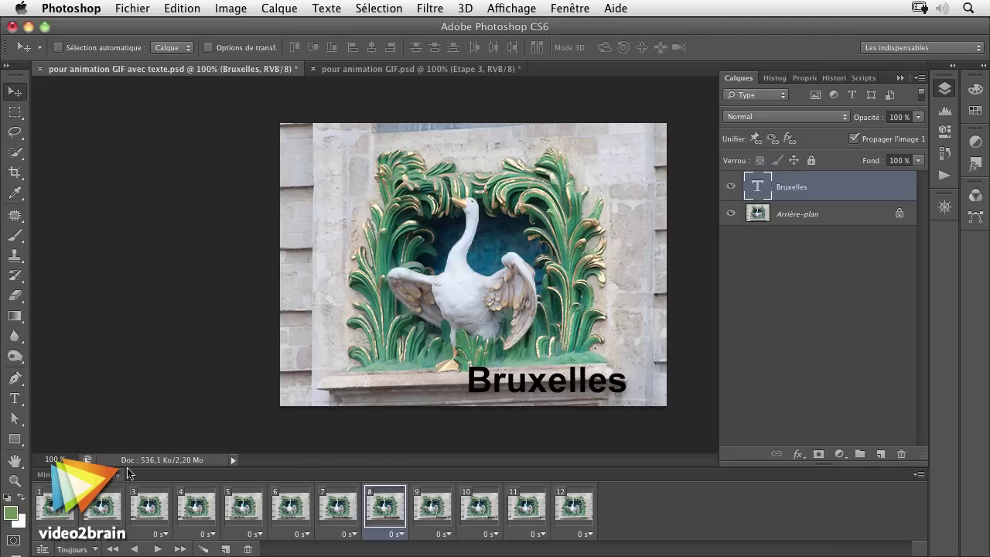
left_click(291, 513)
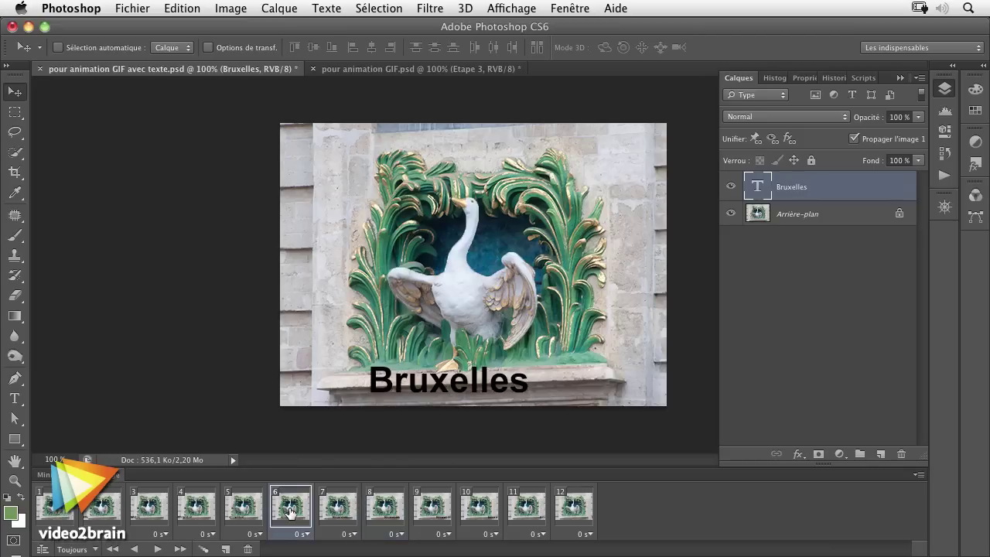
left_click(336, 509)
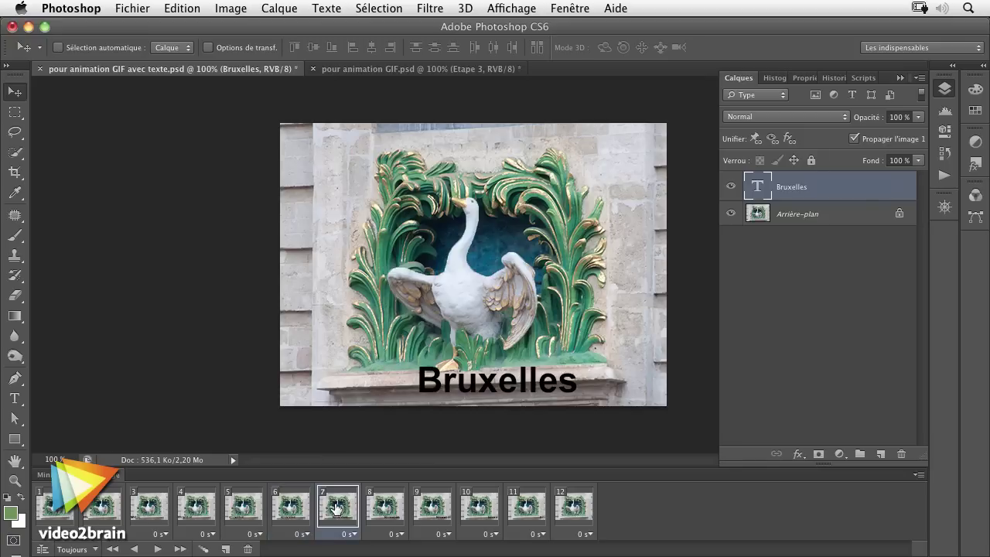
left_click(304, 534)
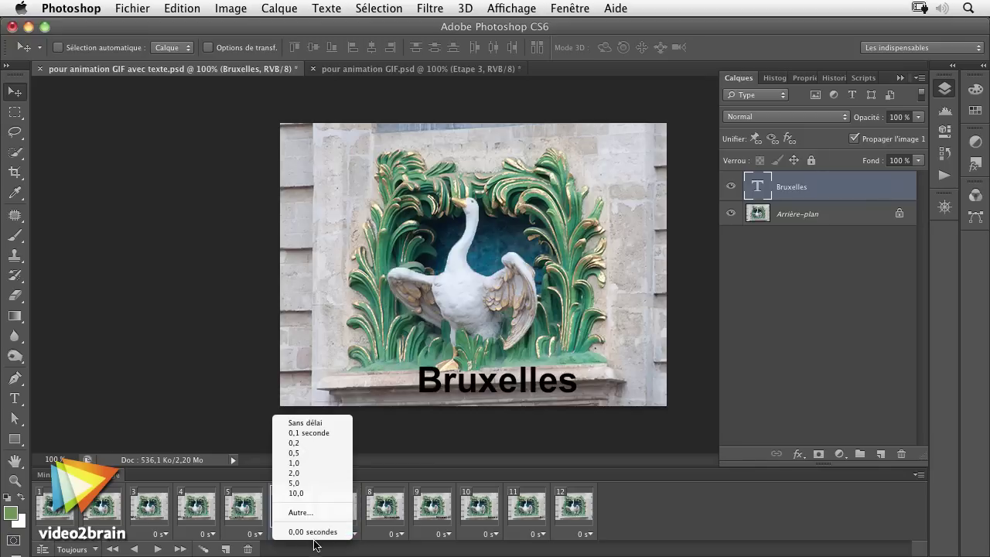
left_click(301, 453)
left_click(157, 549)
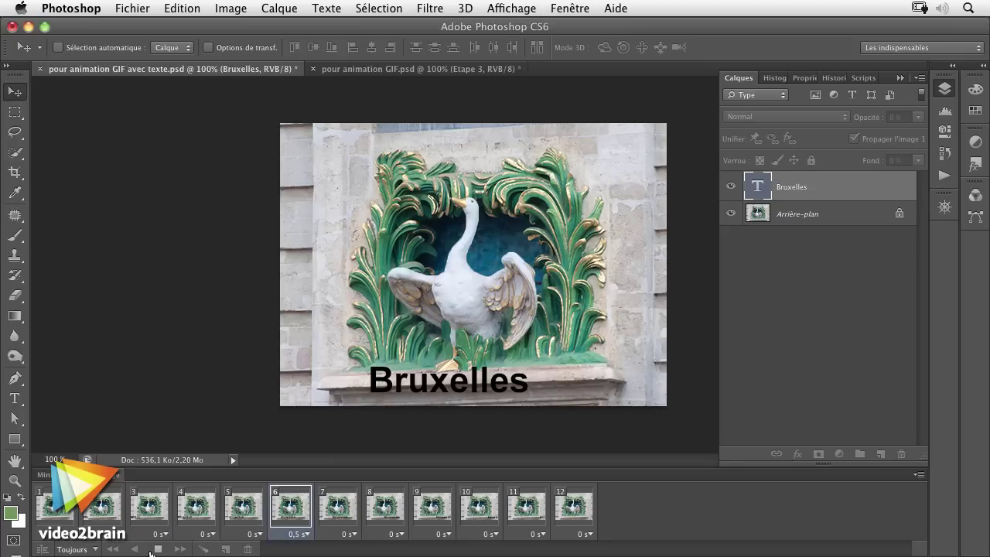
left_click(158, 550)
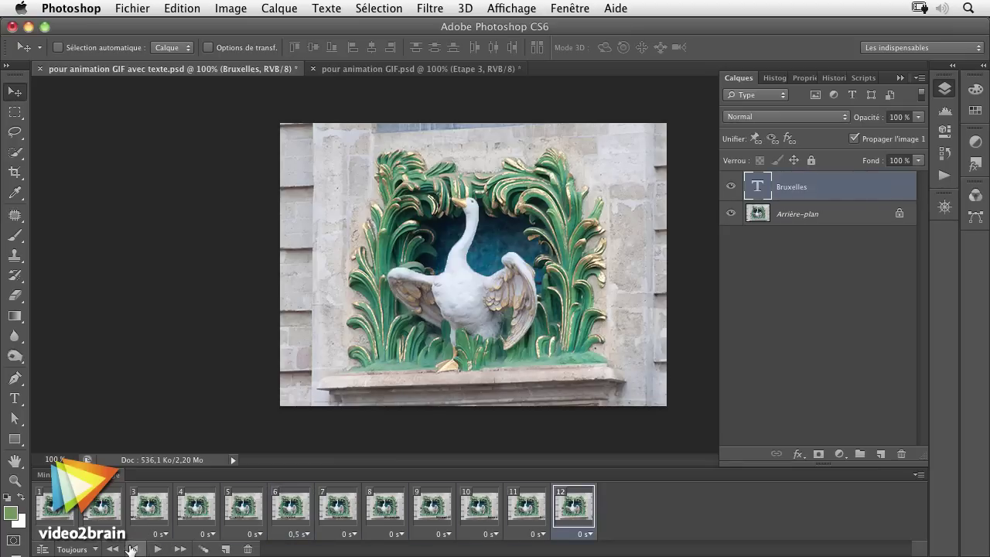